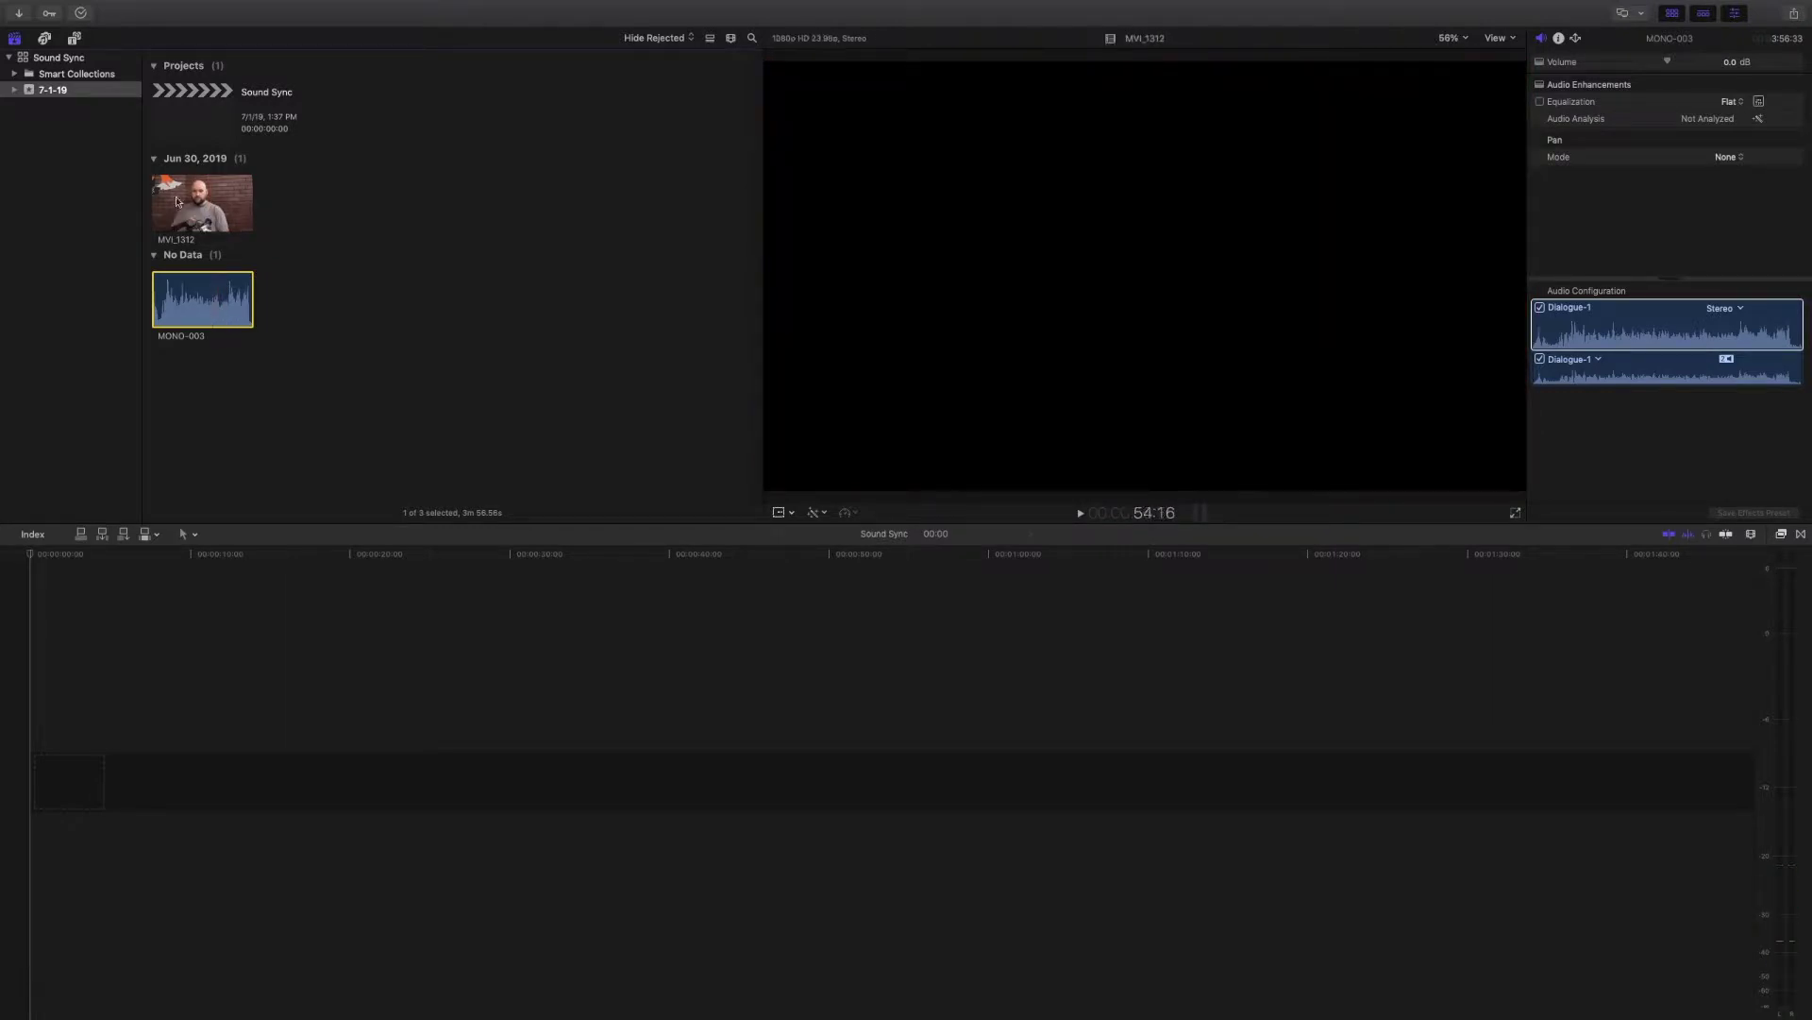
# Add the MVI_1312 video clip to the start of the empty timeline and park the playhead on the clapper frame at 37:14.
pyautogui.moveTo(176, 201); pyautogui.dragTo(250, 803)
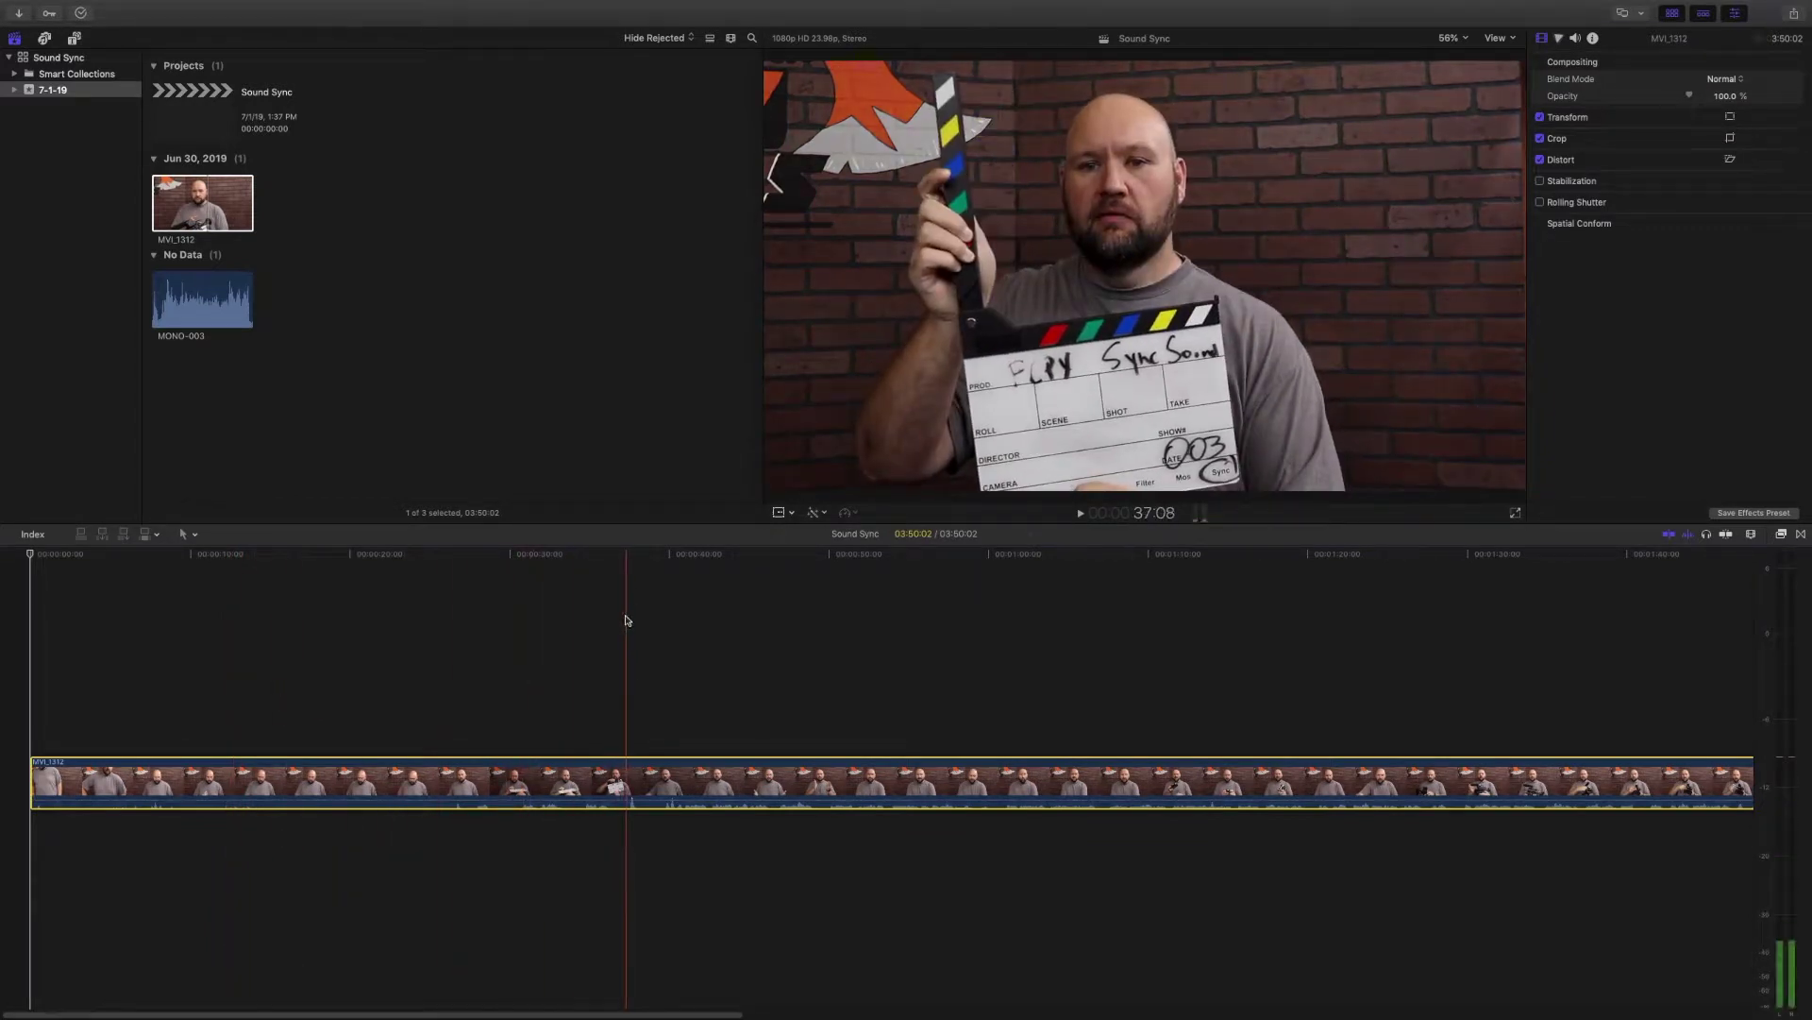
pyautogui.click(632, 552)
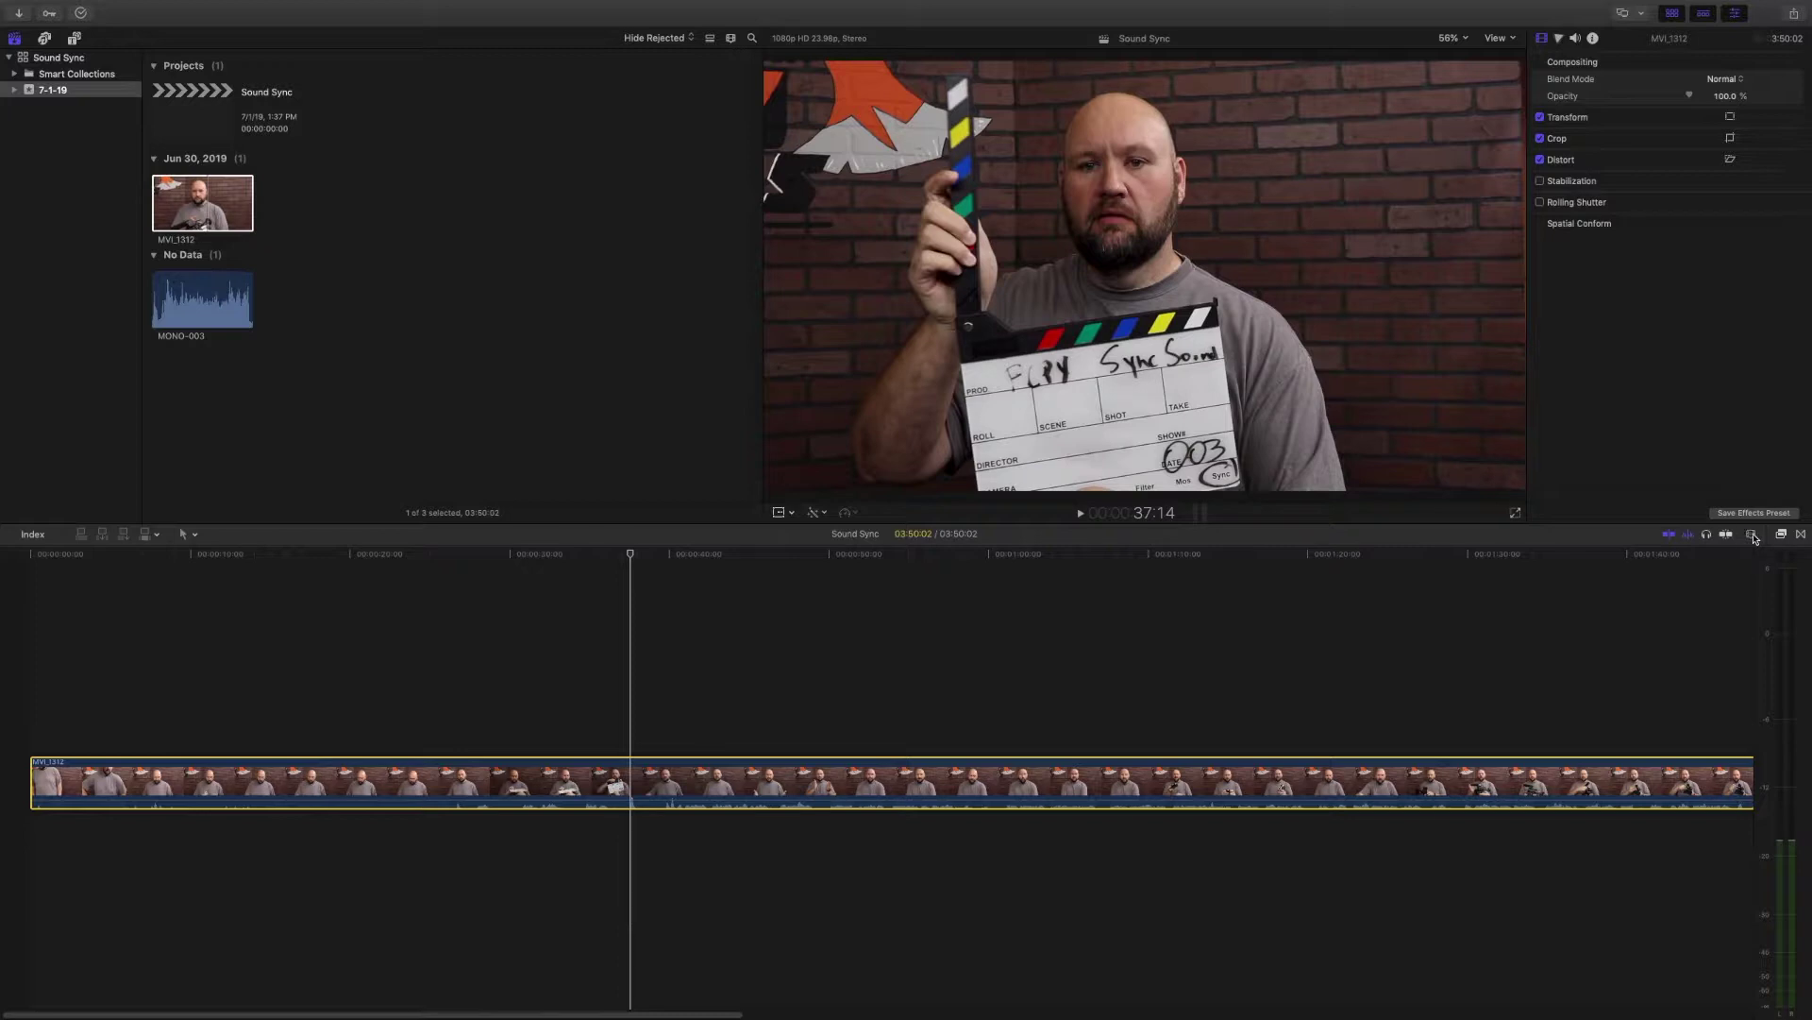
# Zoom in slightly on the timeline and increase the clip height so the clip's audio waveform is displayed larger.
pyautogui.click(1752, 535)
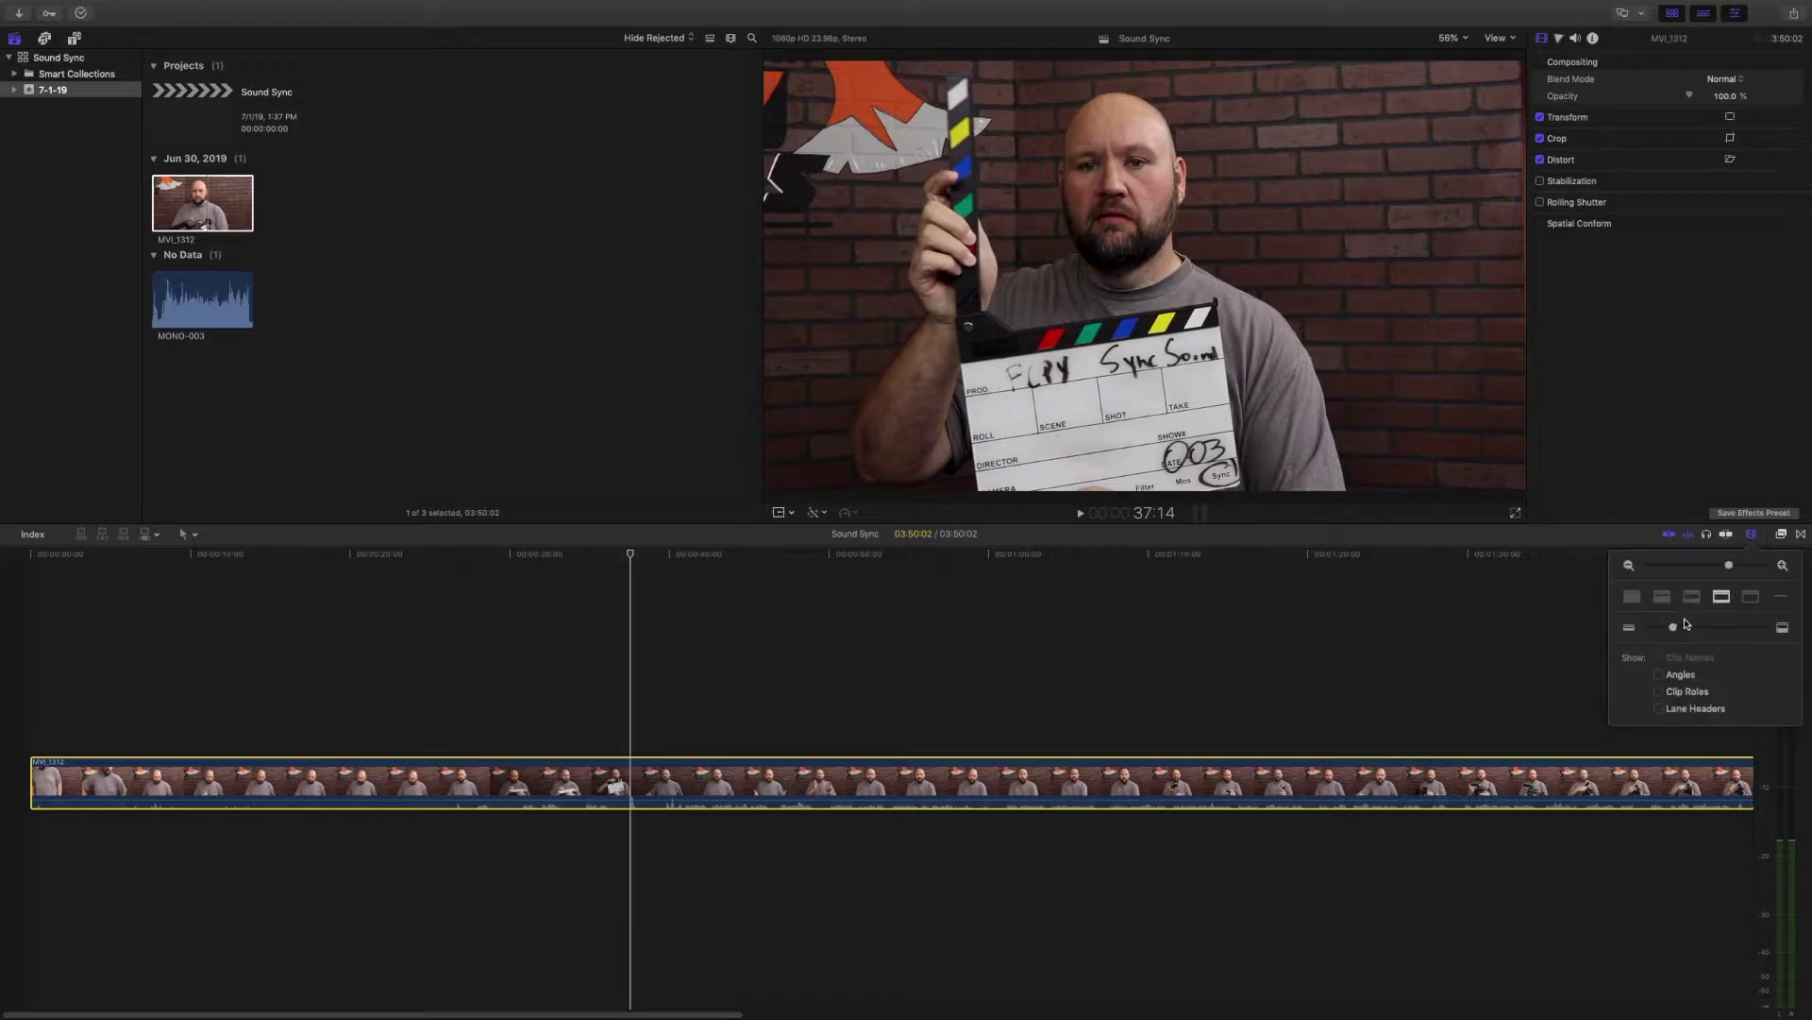
pyautogui.moveTo(1730, 564); pyautogui.dragTo(1734, 566)
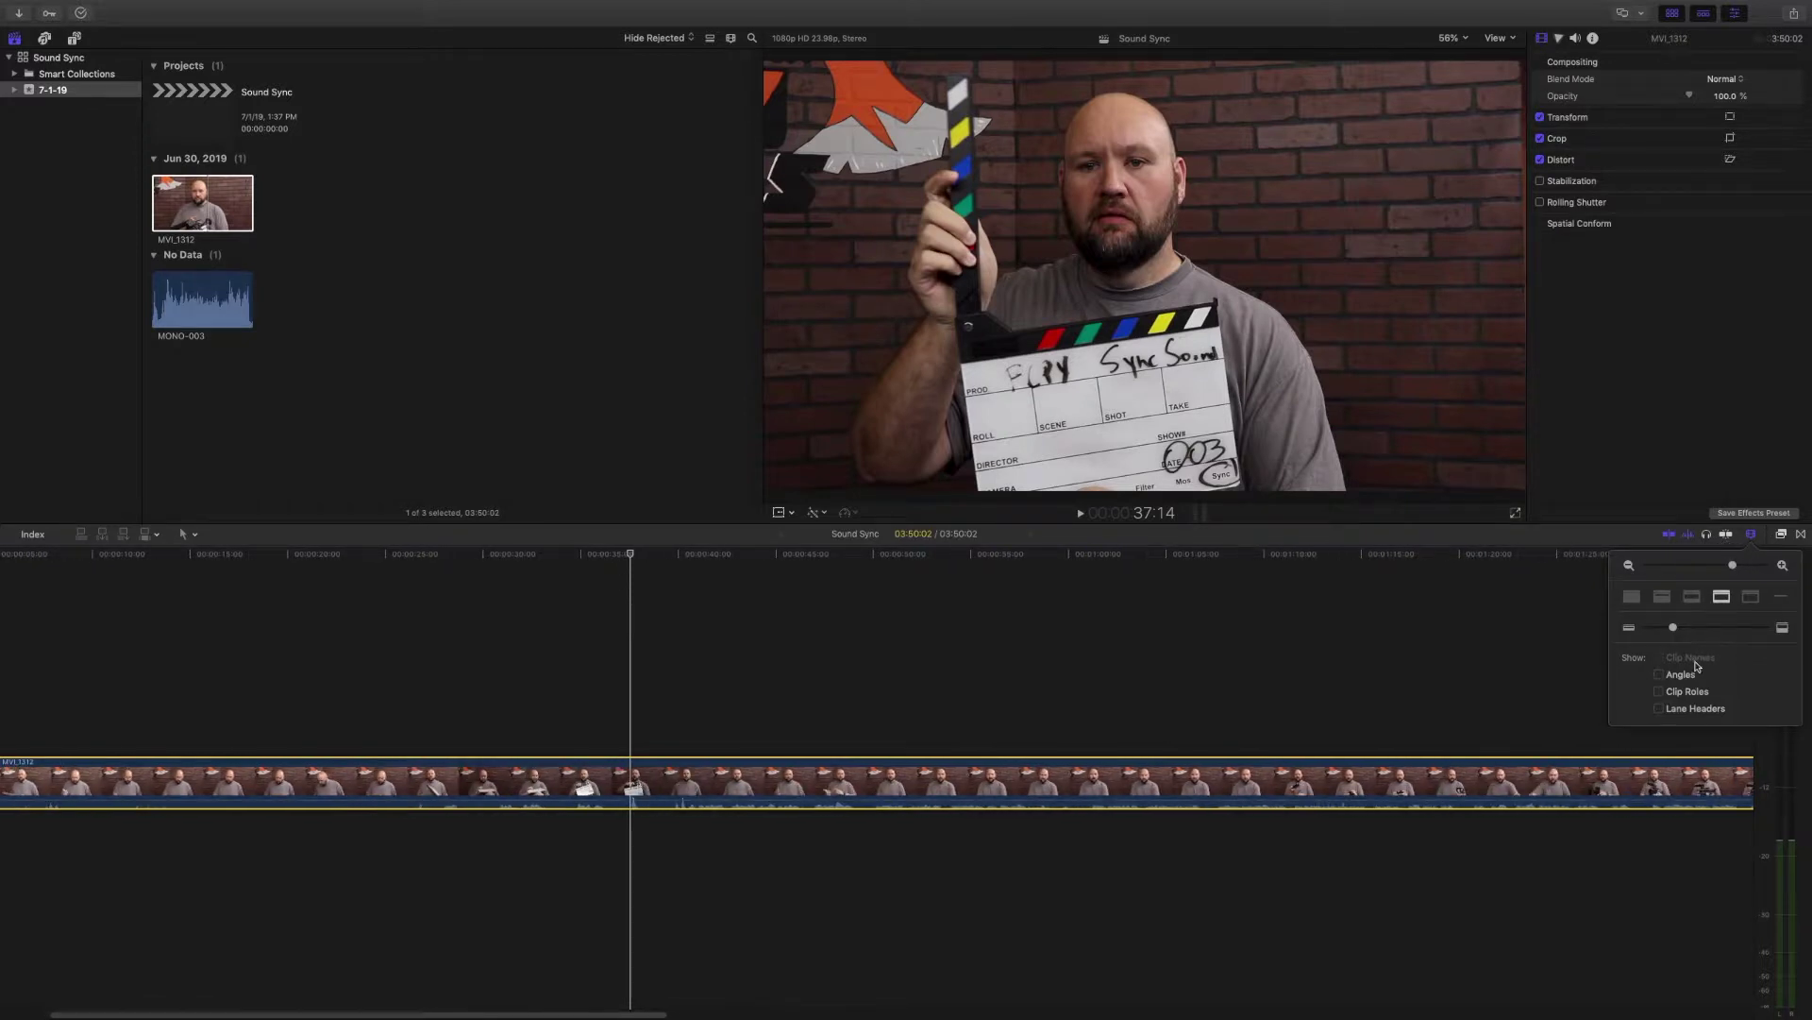
pyautogui.moveTo(1679, 632); pyautogui.dragTo(1755, 626)
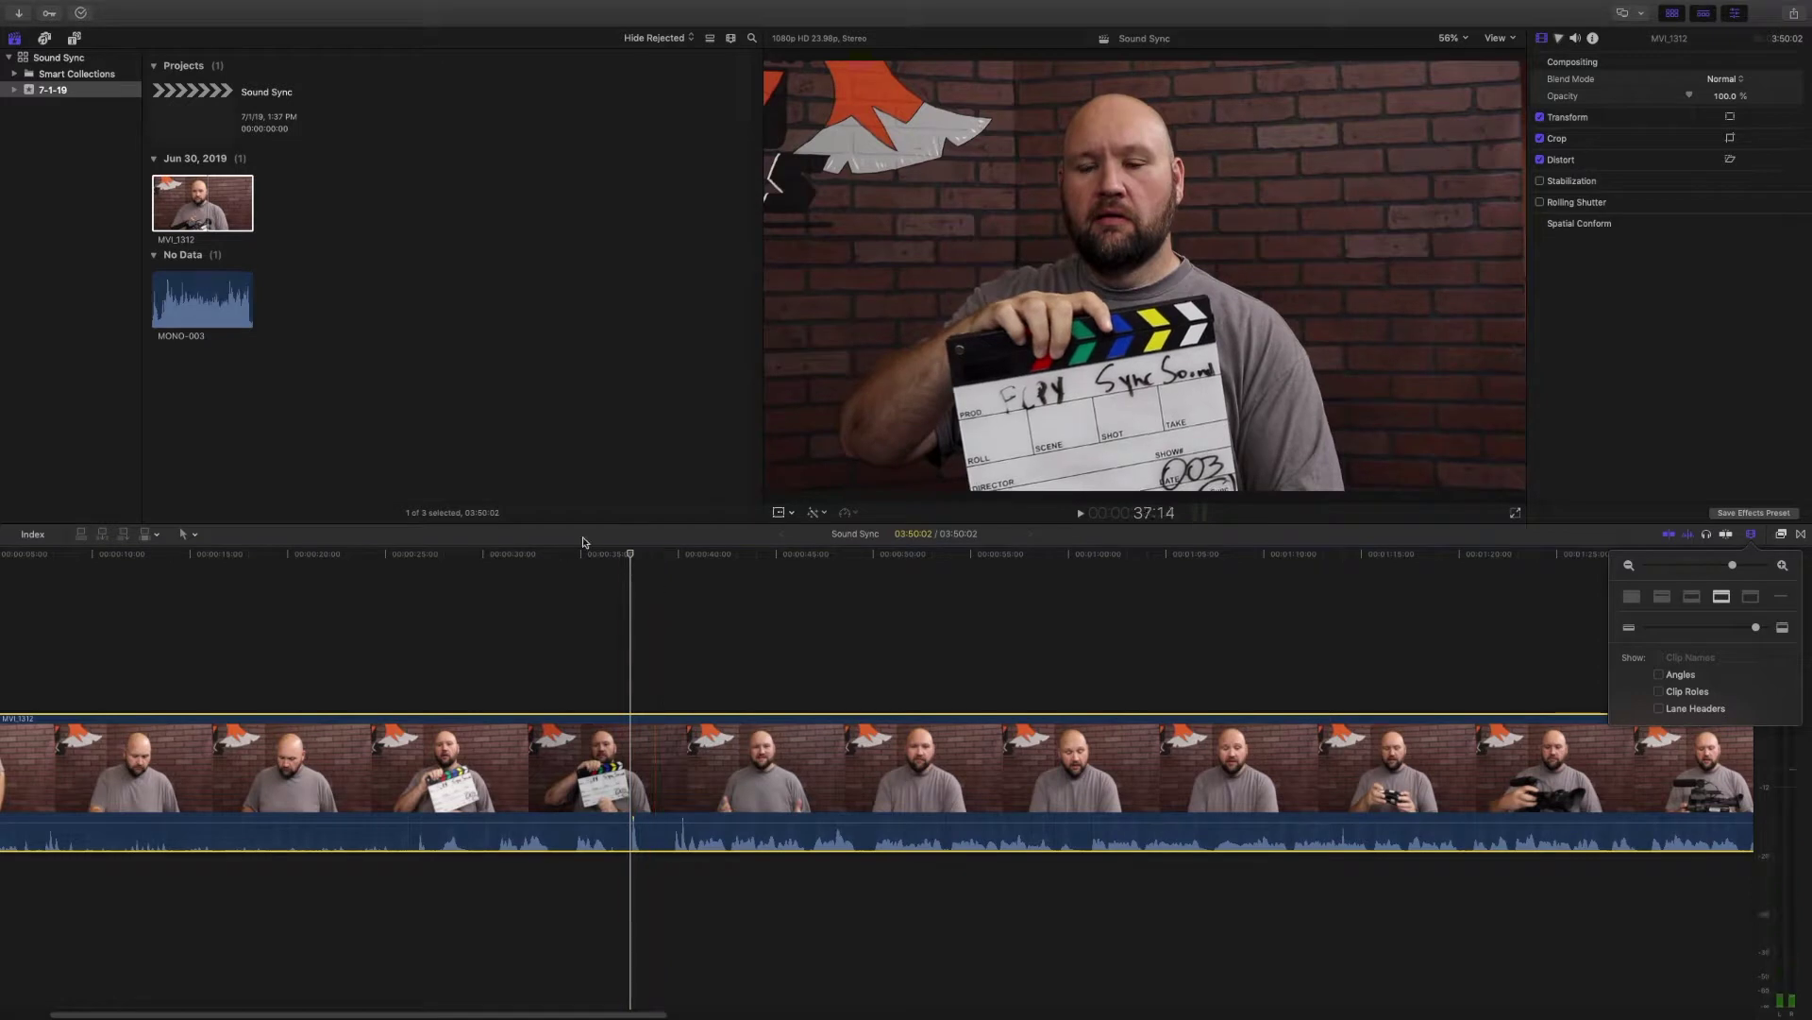
# Attach the MONO-003 audio clip beneath the video and slide it earlier to line up its clap spike with the playhead.
pyautogui.moveTo(210, 303); pyautogui.dragTo(123, 904)
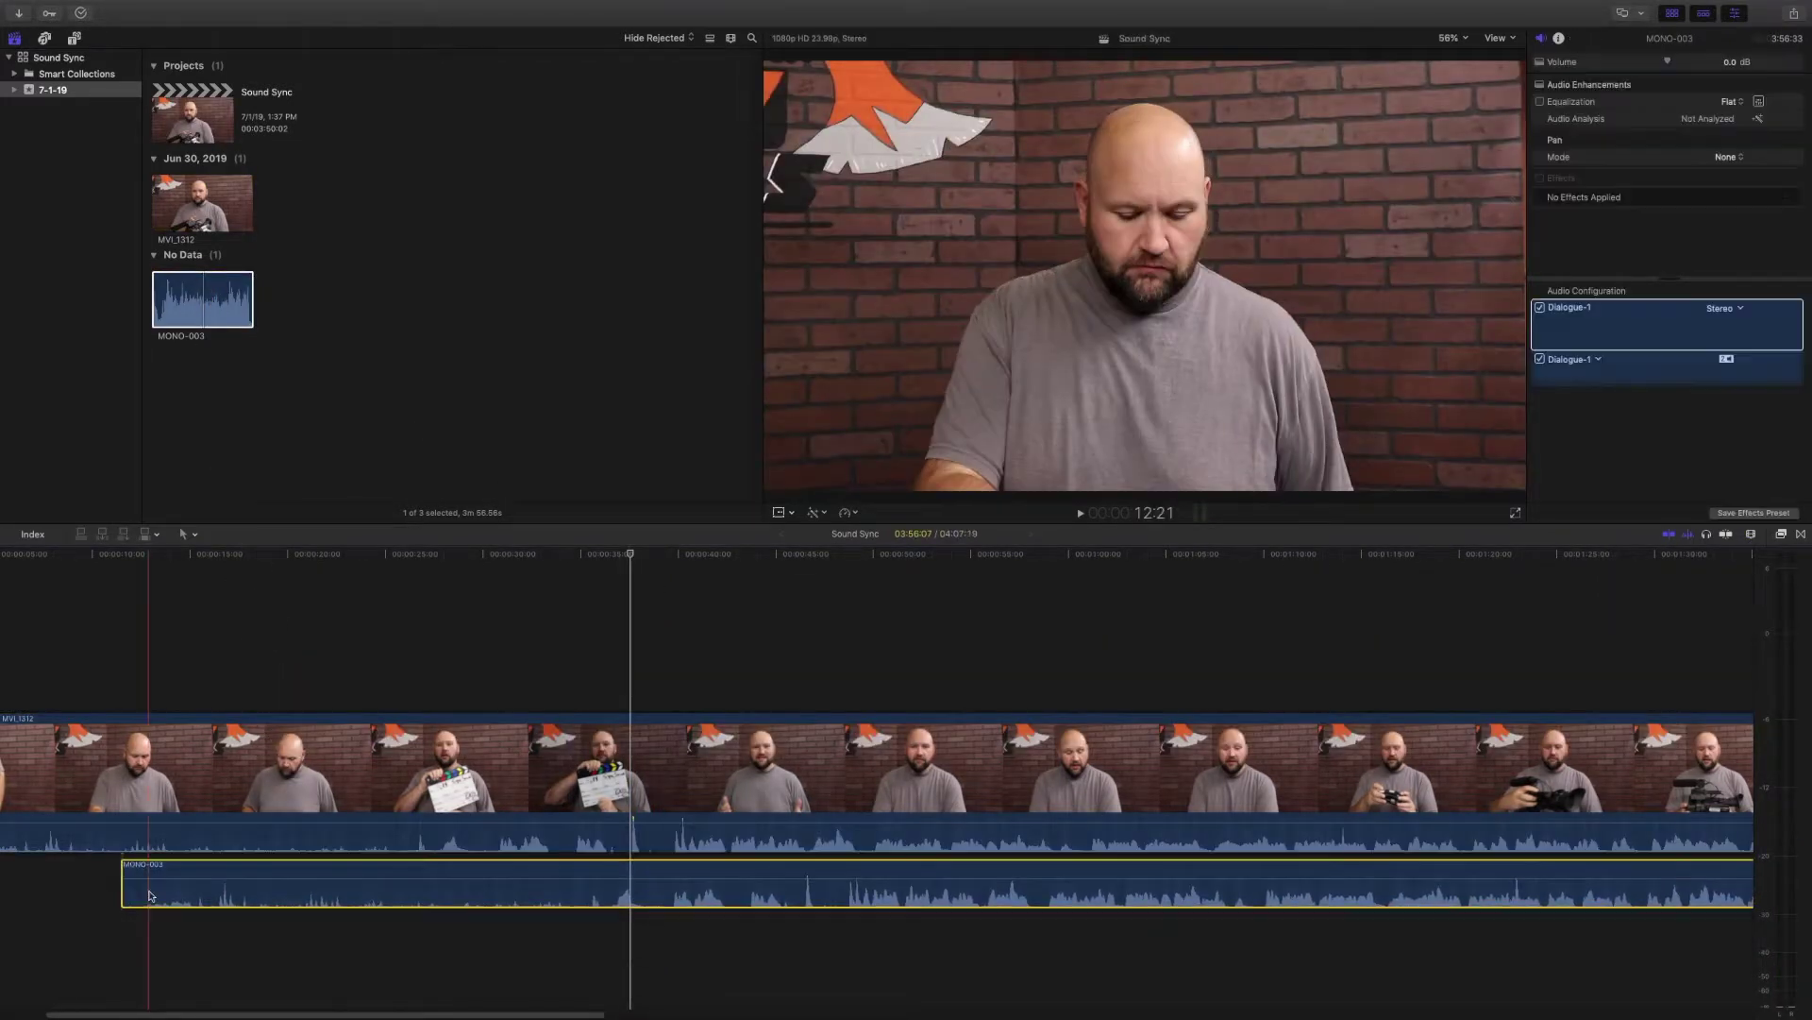
pyautogui.moveTo(816, 878)
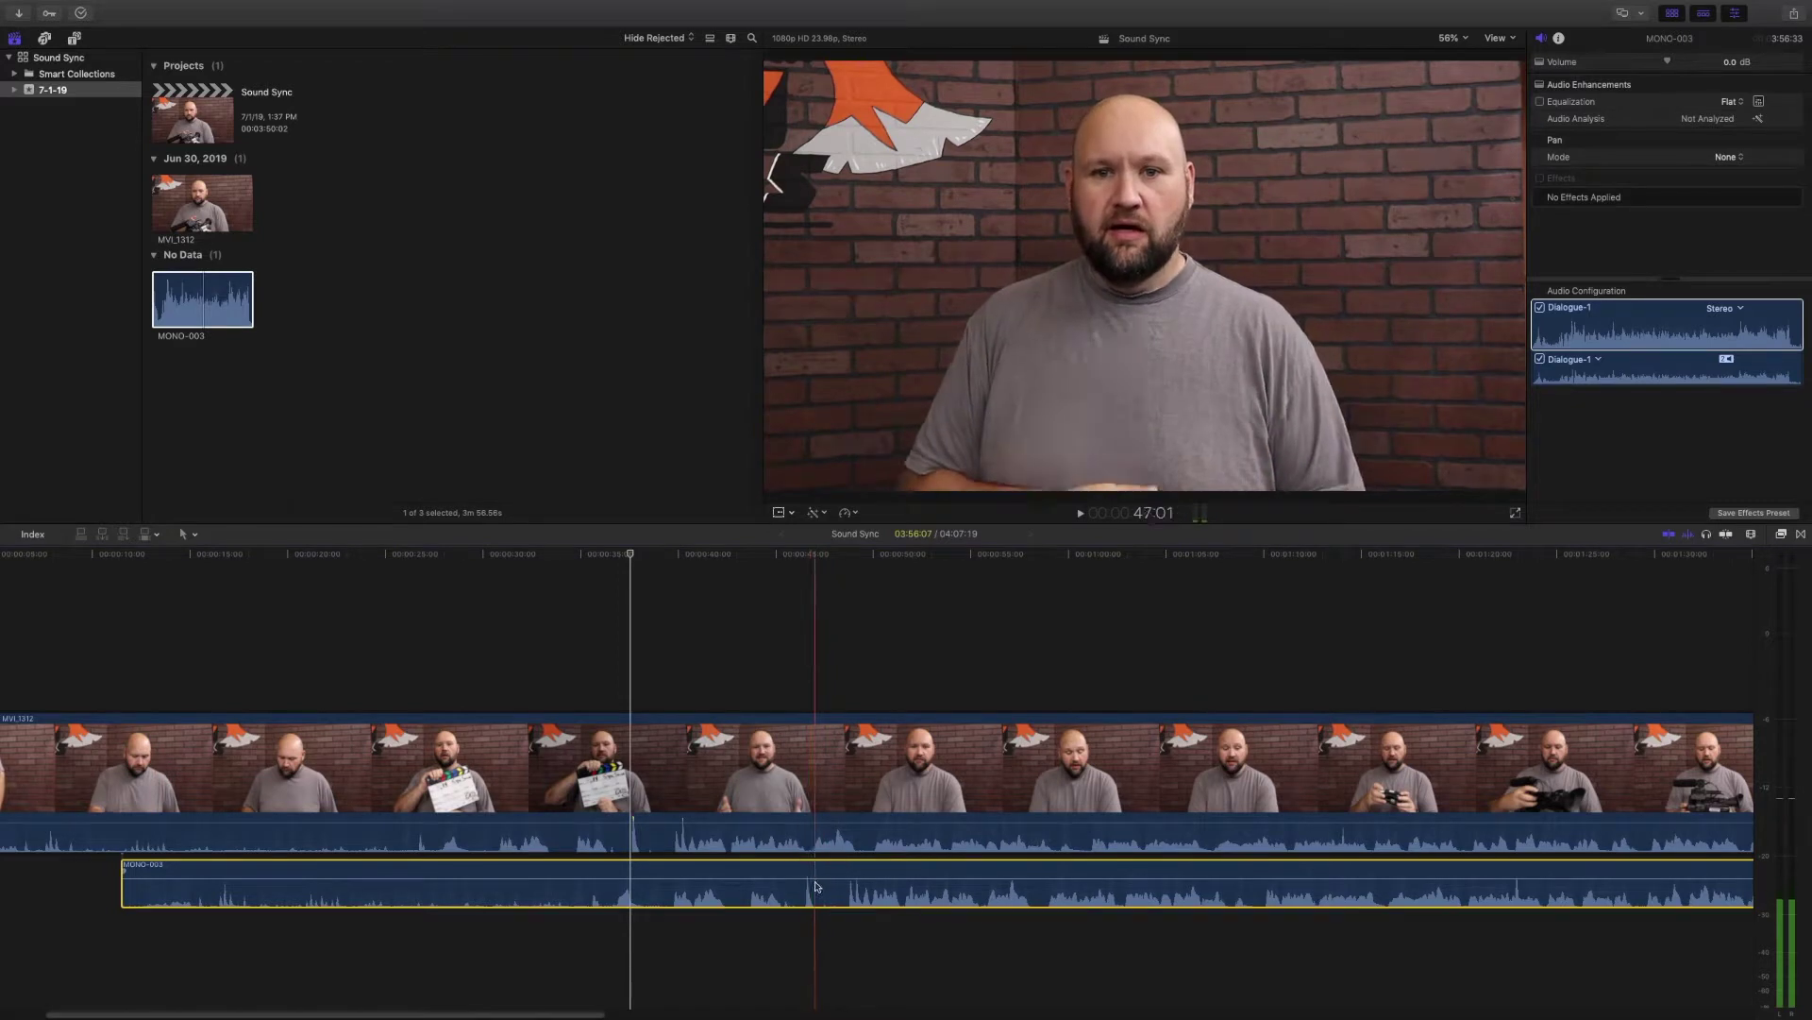
pyautogui.moveTo(816, 878); pyautogui.dragTo(708, 865)
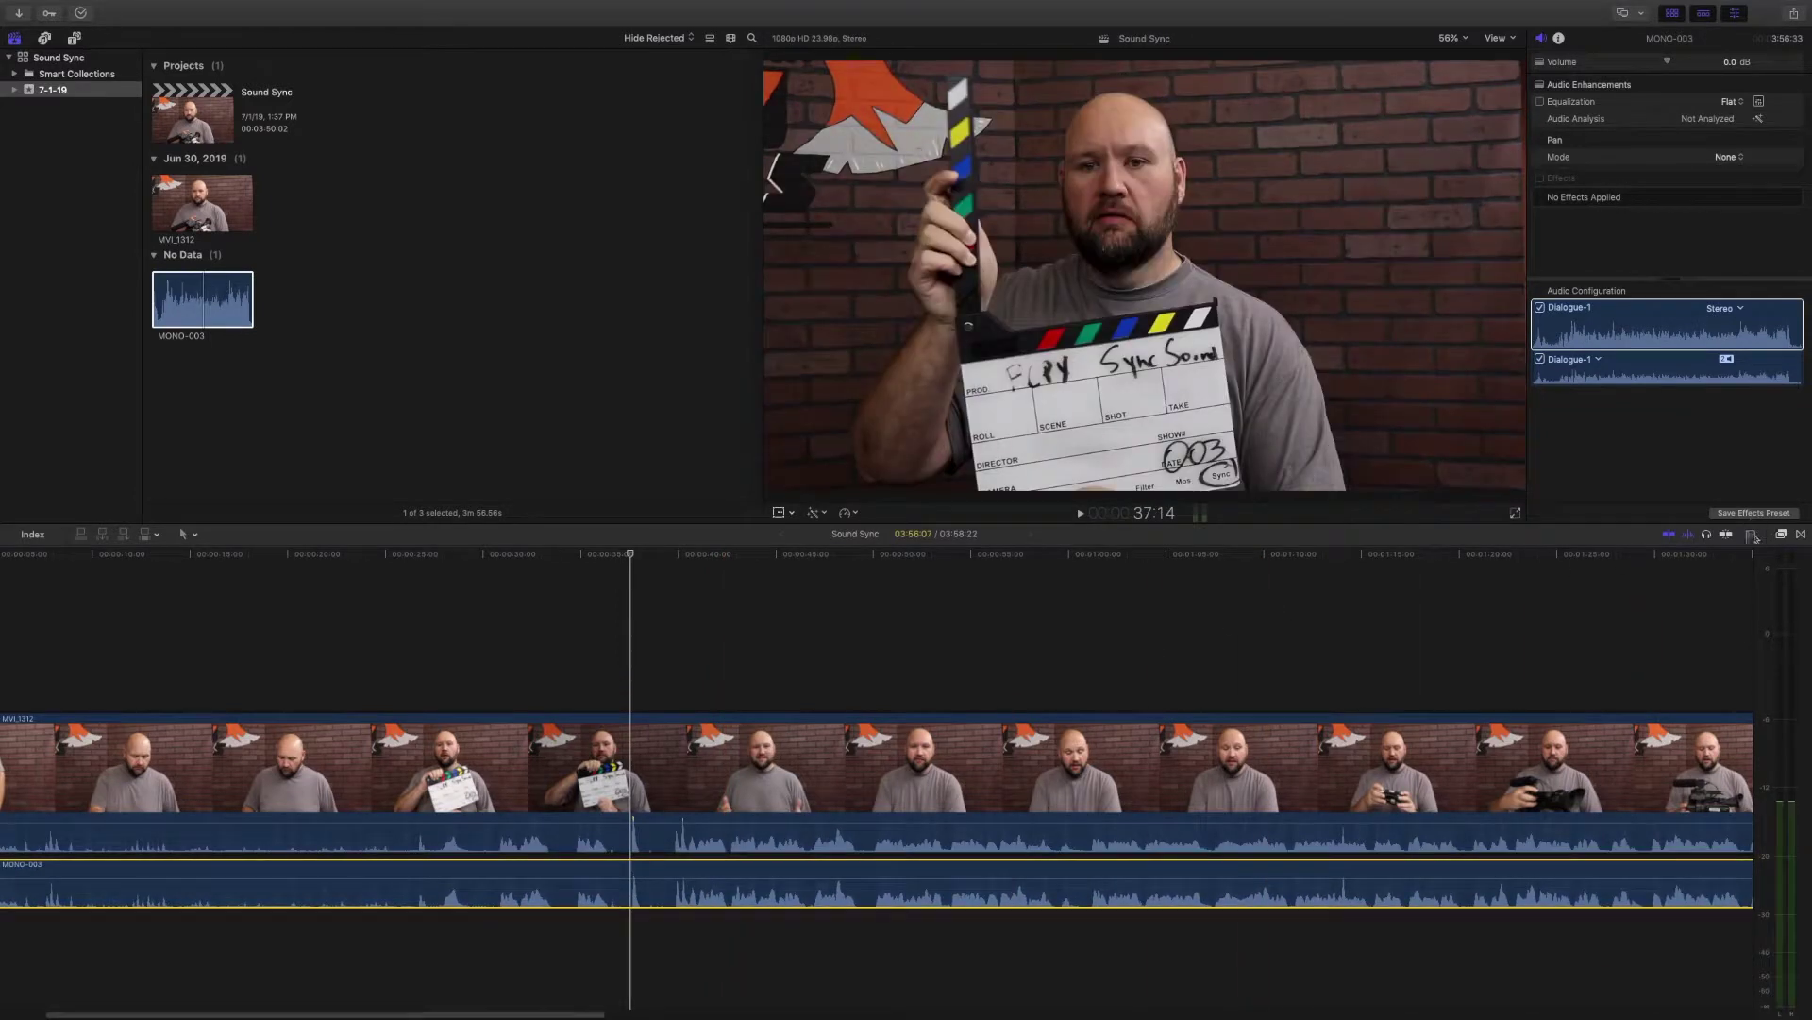
# Move the playhead to the clap at 37:15 and fine-tune MONO-003's position so its clap spike matches the camera audio.
pyautogui.click(1754, 537)
pyautogui.moveTo(1733, 566); pyautogui.dragTo(1745, 566)
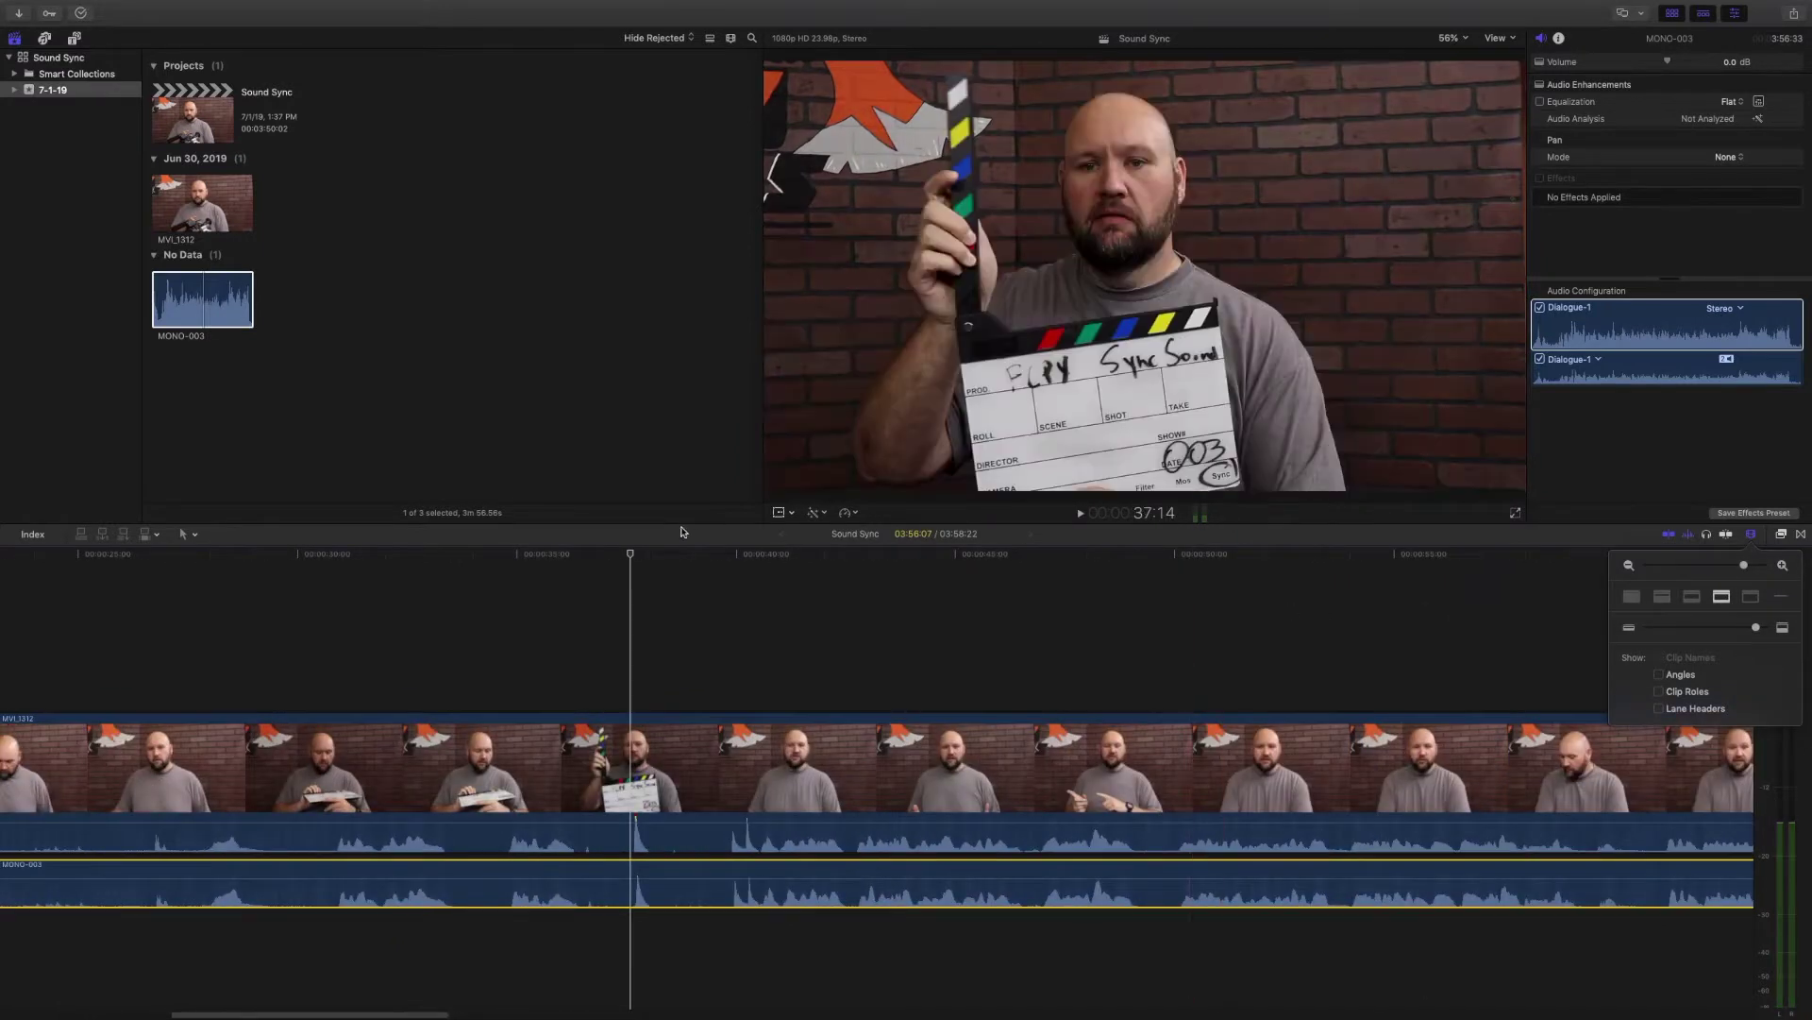
pyautogui.moveTo(627, 557); pyautogui.dragTo(633, 556)
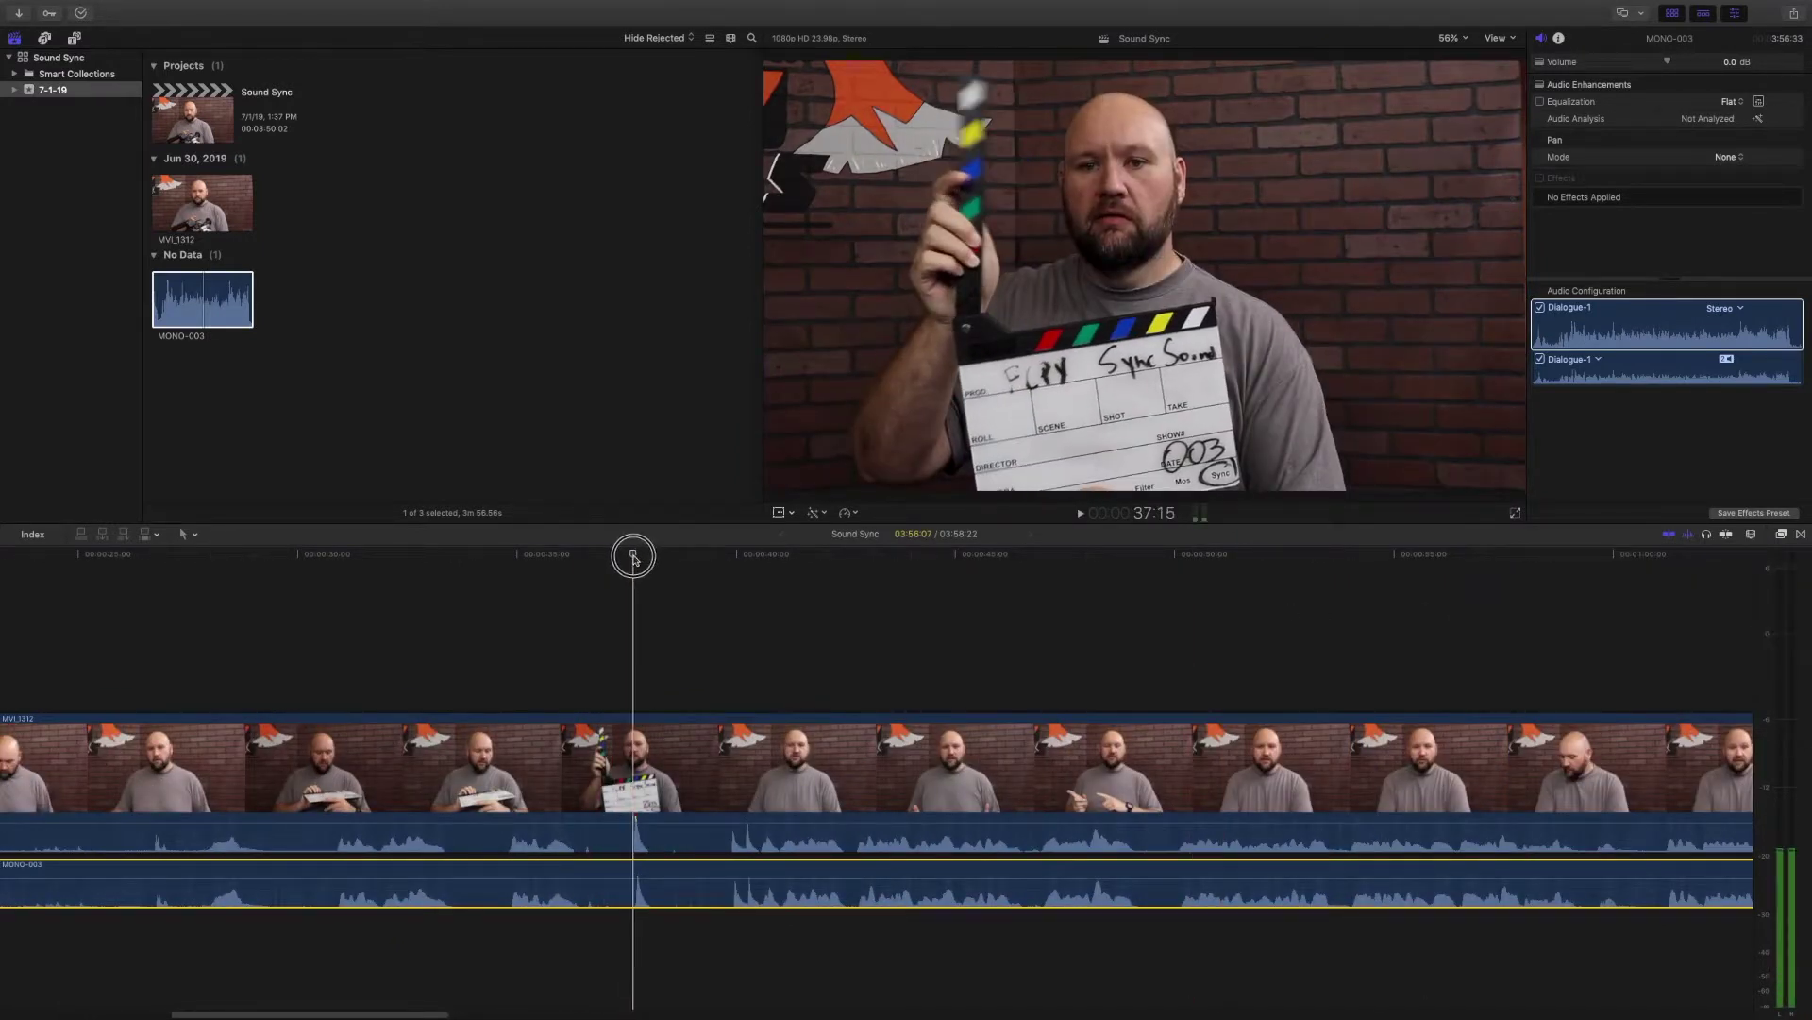
pyautogui.click(693, 869)
pyautogui.moveTo(693, 869); pyautogui.dragTo(693, 870)
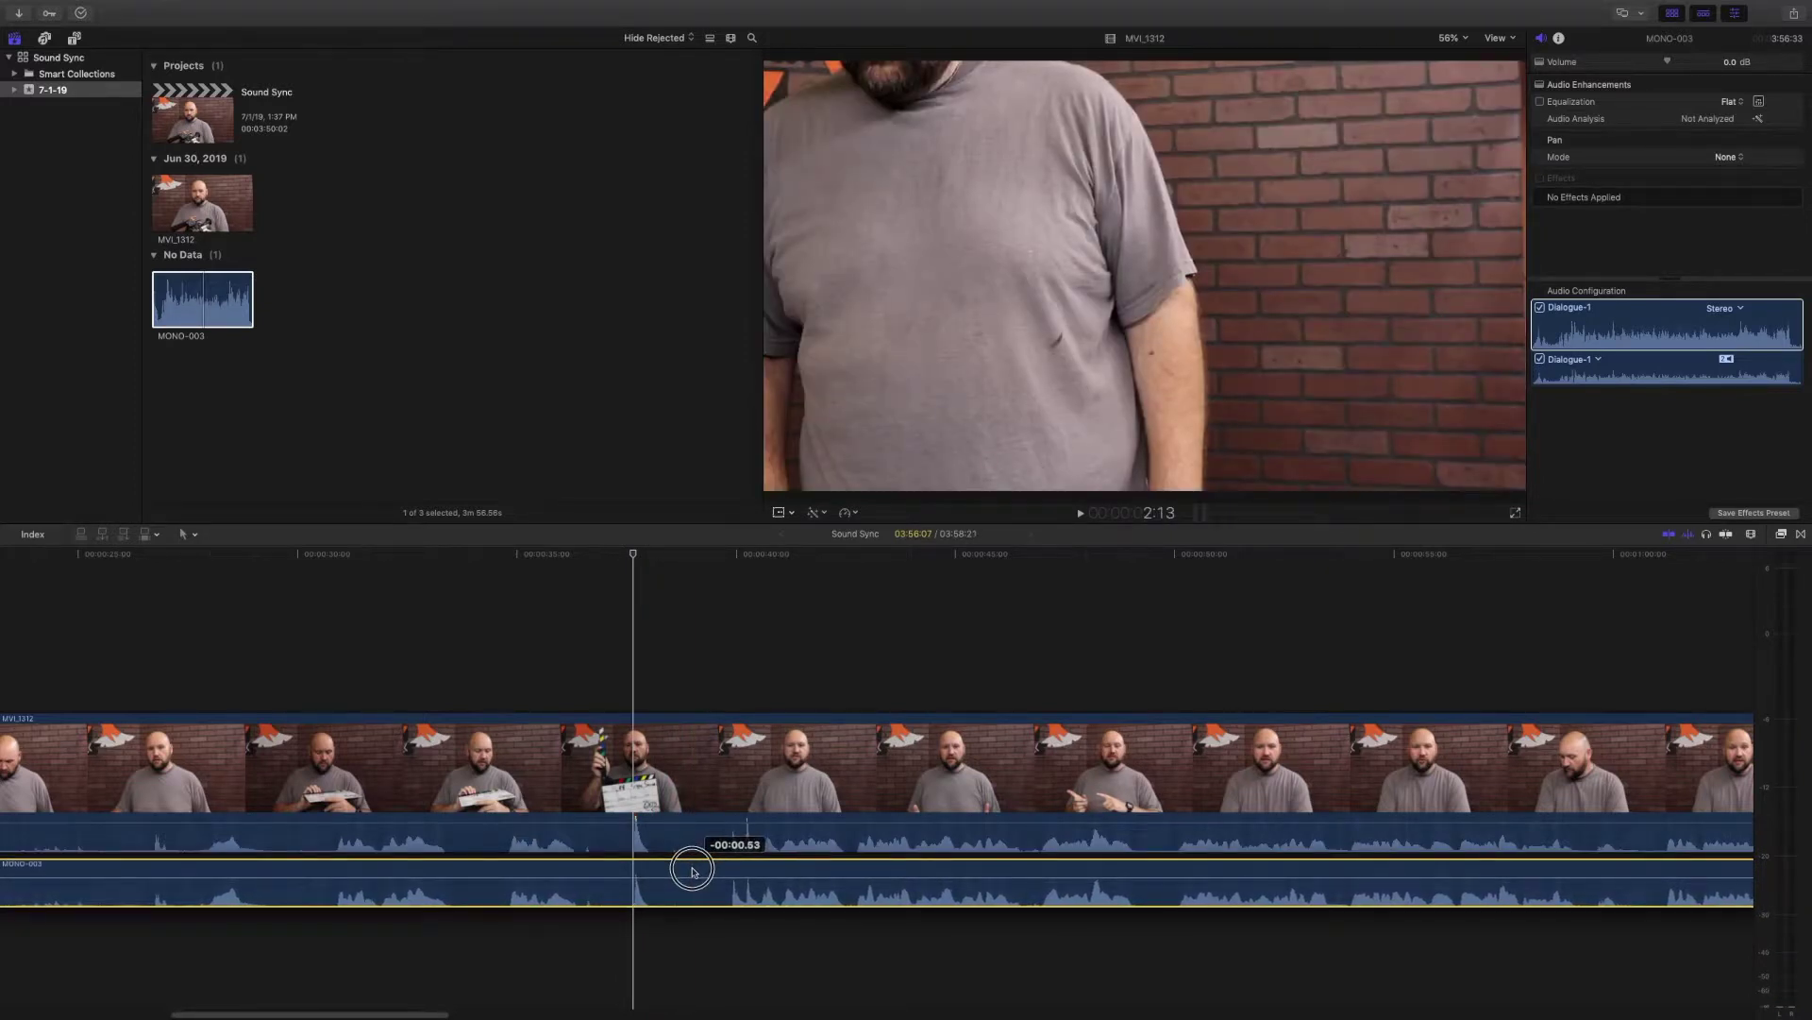
pyautogui.moveTo(693, 869); pyautogui.dragTo(693, 869)
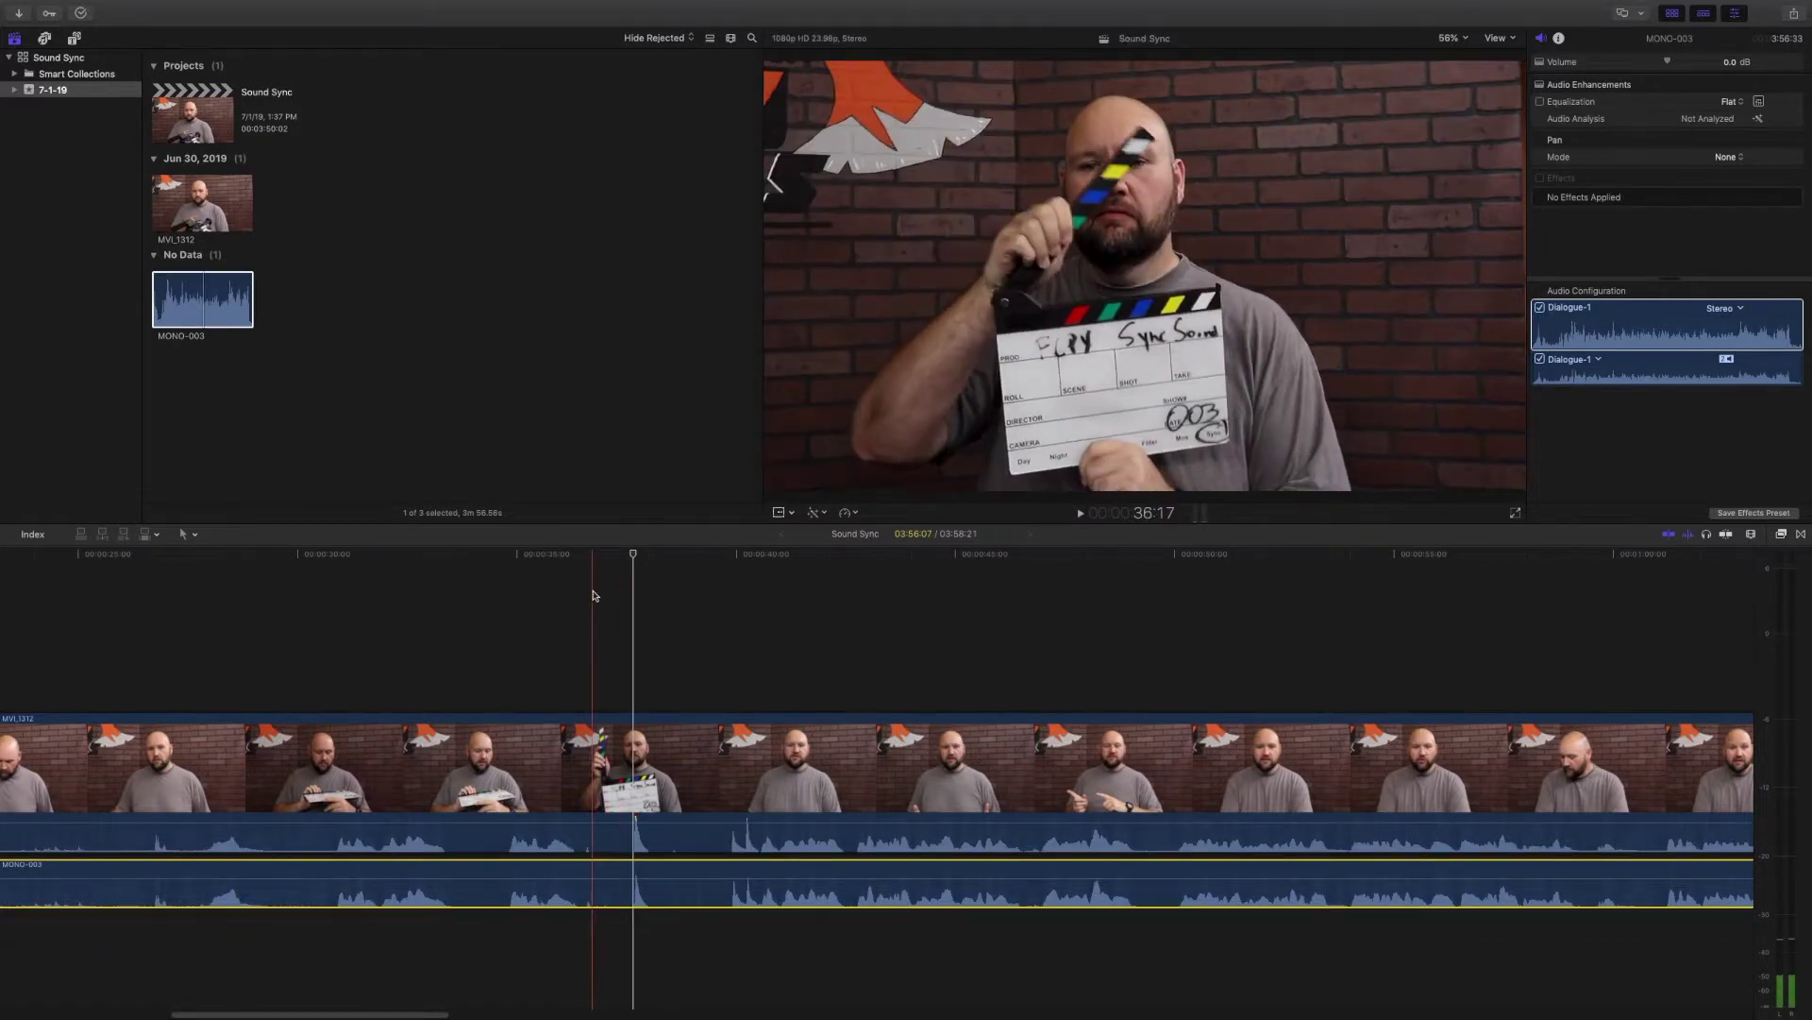
# Play back the clap and the following dialogue with both audio tracks to check the sync.
pyautogui.press('space')
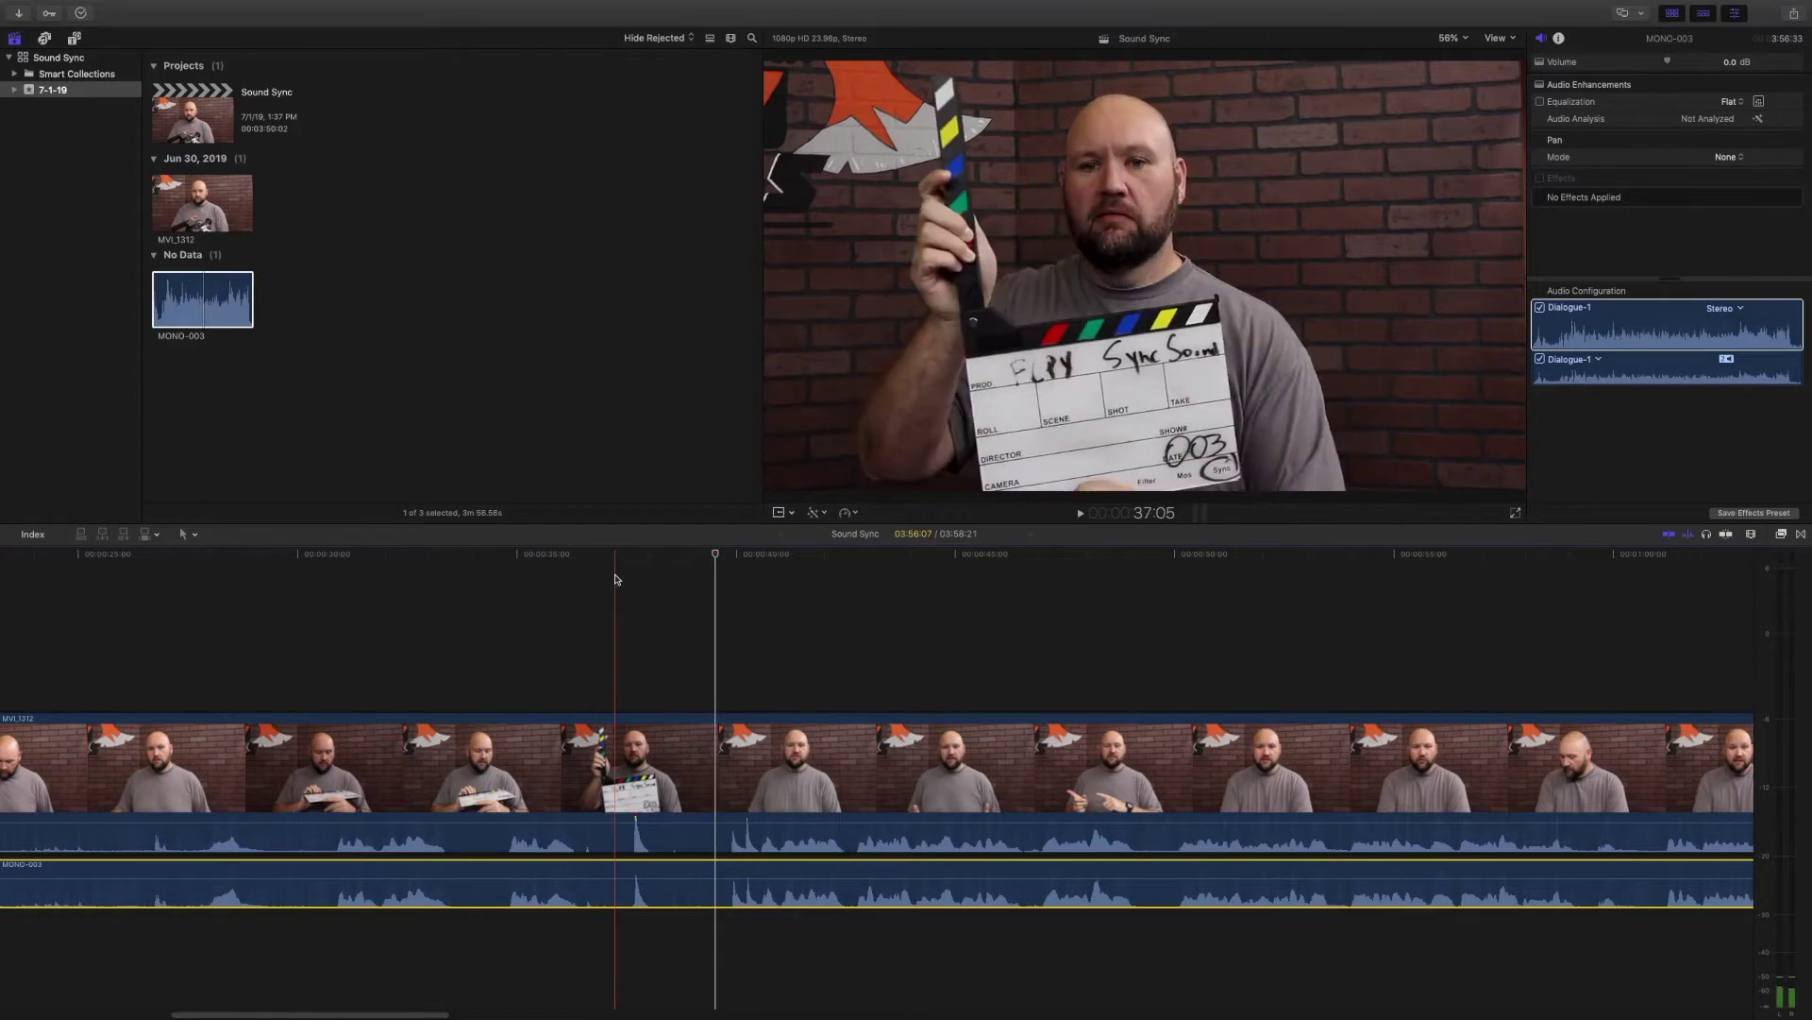
pyautogui.click(658, 556)
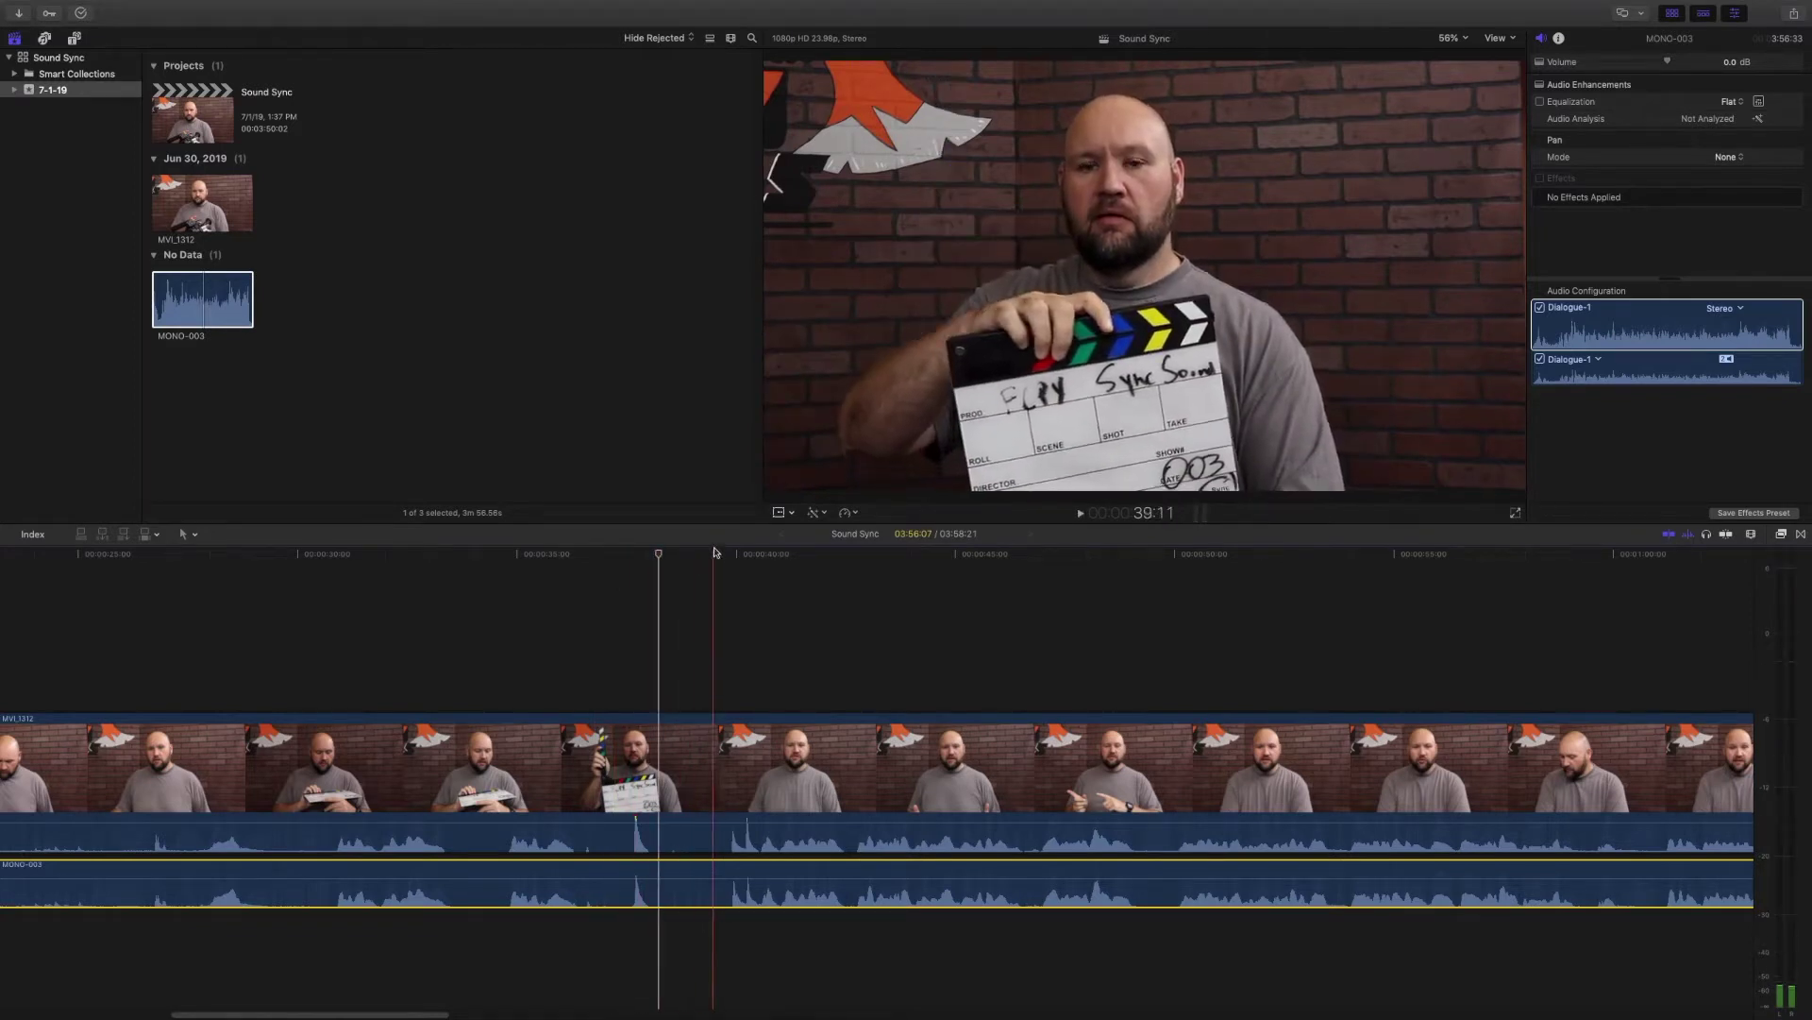
pyautogui.press('space')
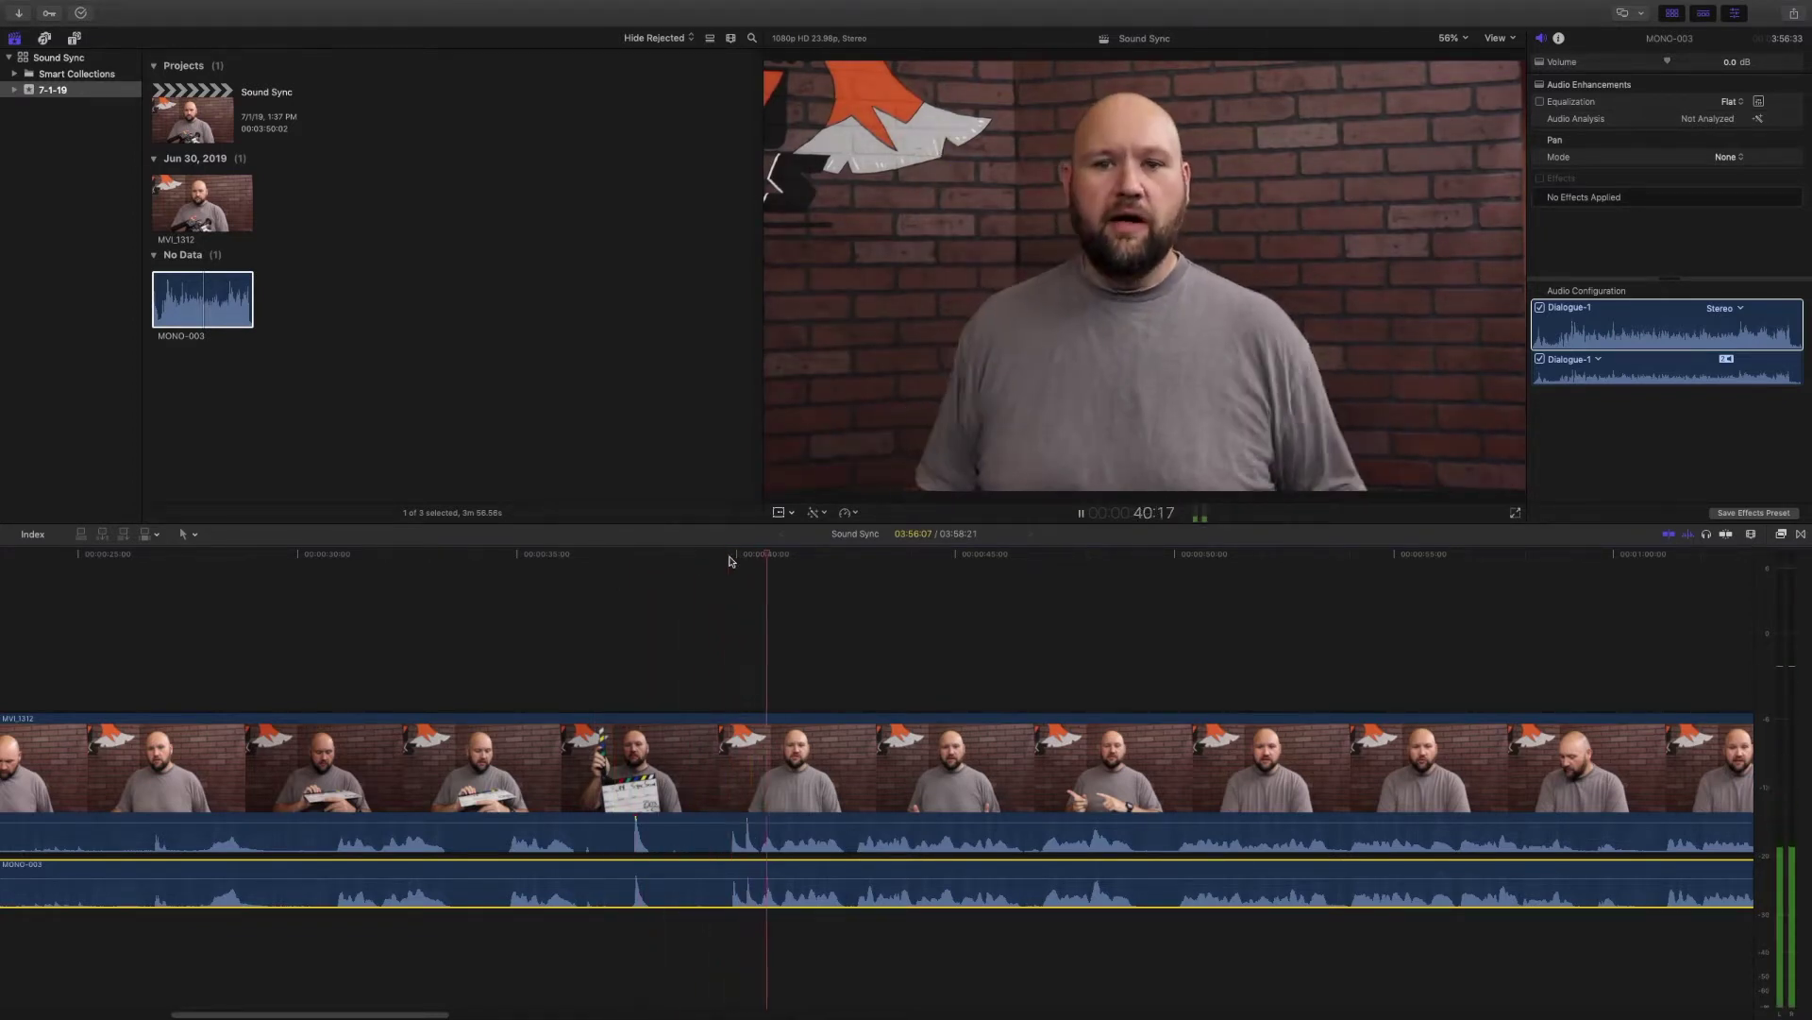
pyautogui.press('XF86AudioRaiseVolume')
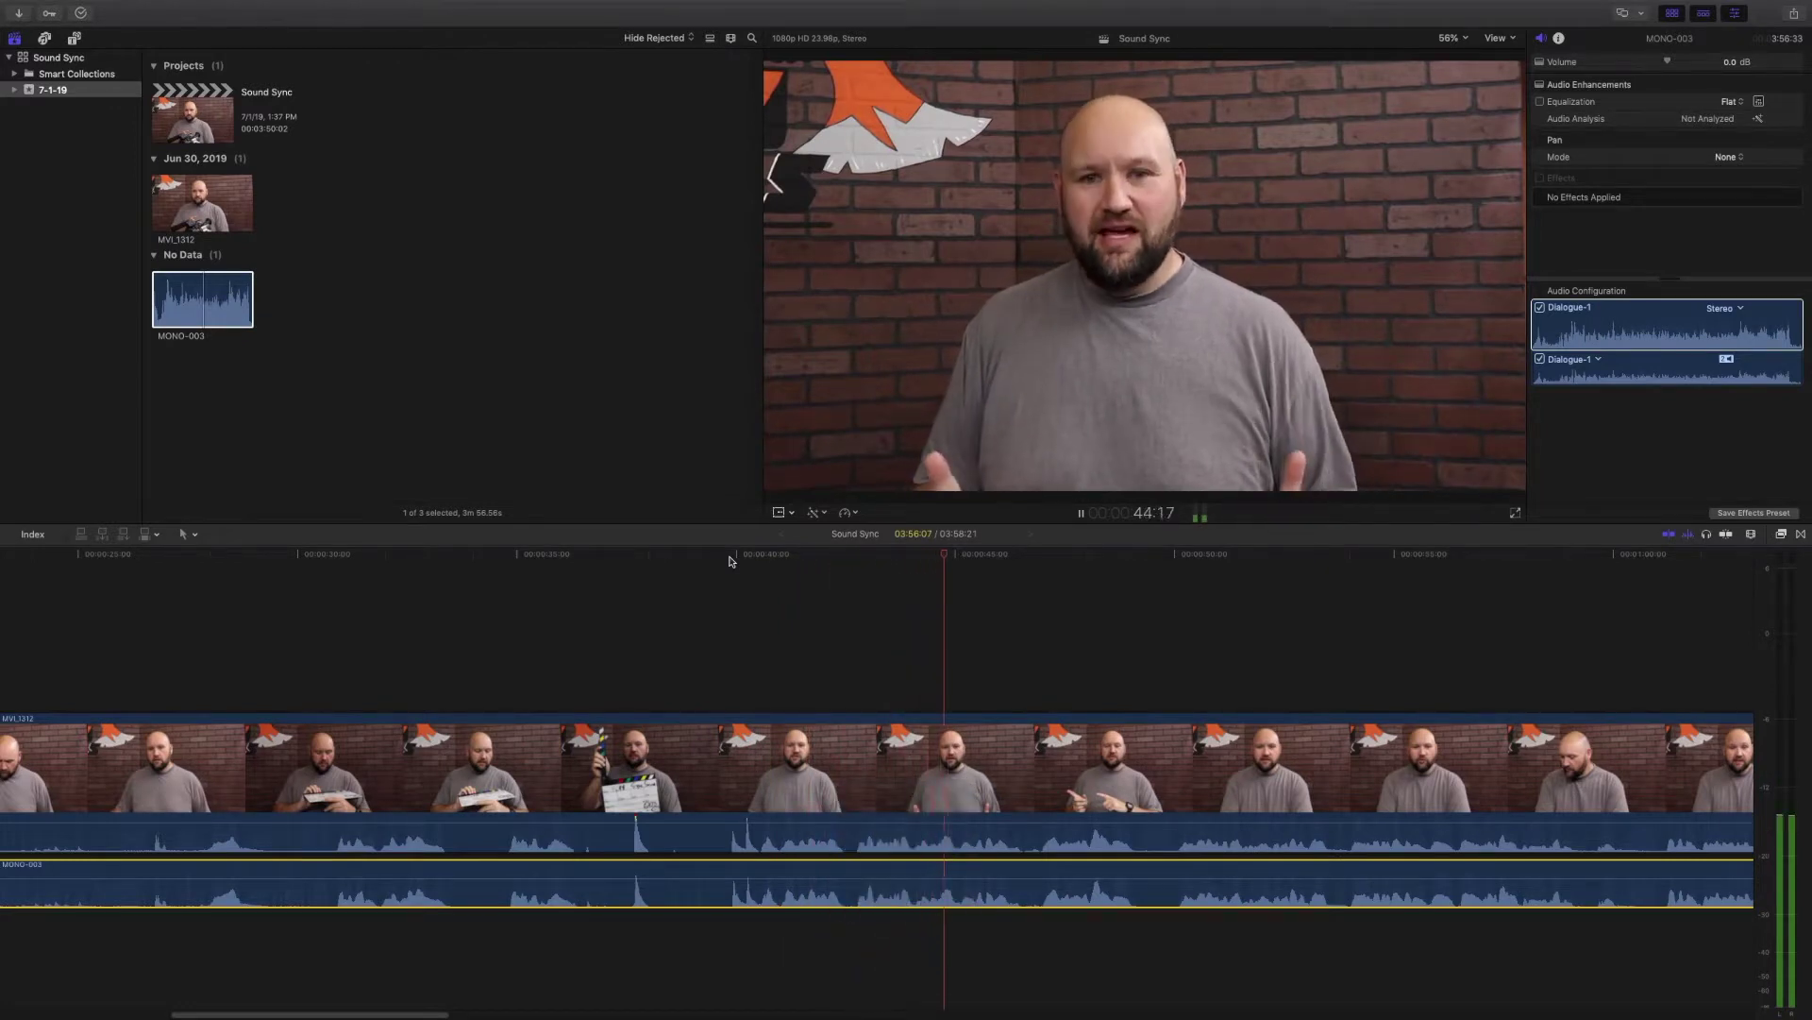
pyautogui.press('space')
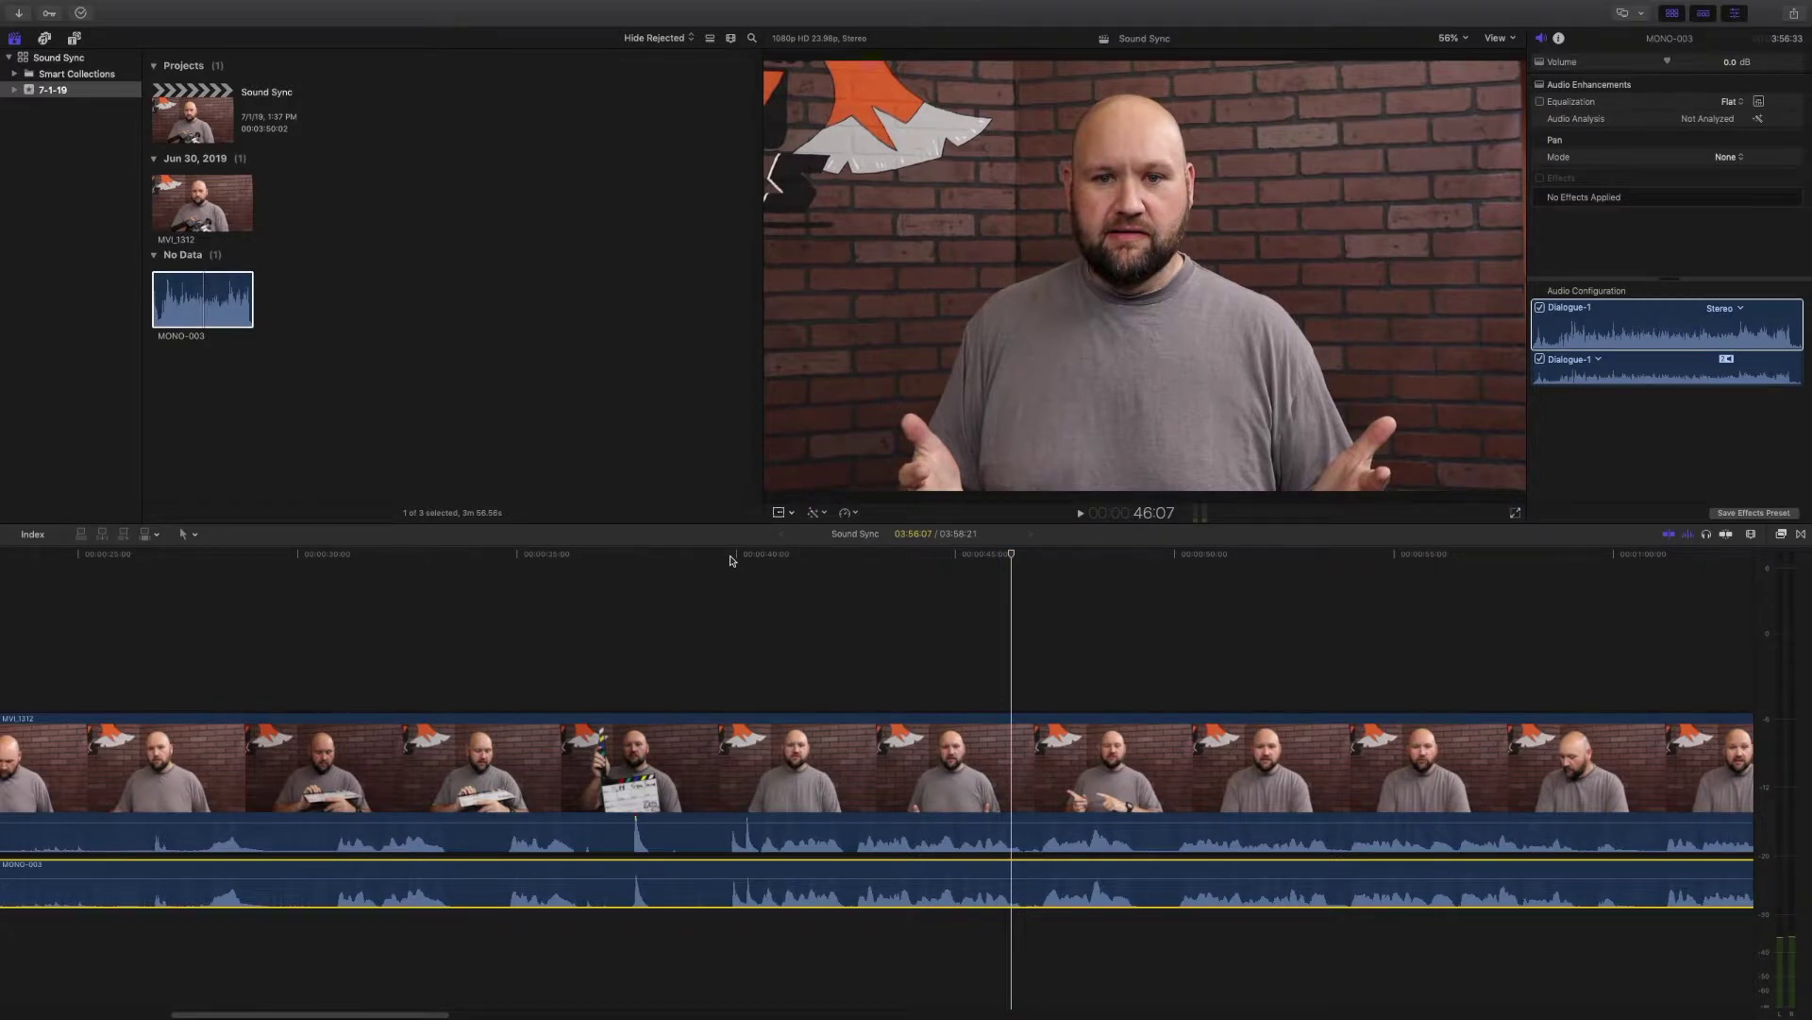
# Detach the camera audio from the MVI_1312 video clip and delete it, keeping only MONO-003 as the sound.
pyautogui.rightClick(843, 739)
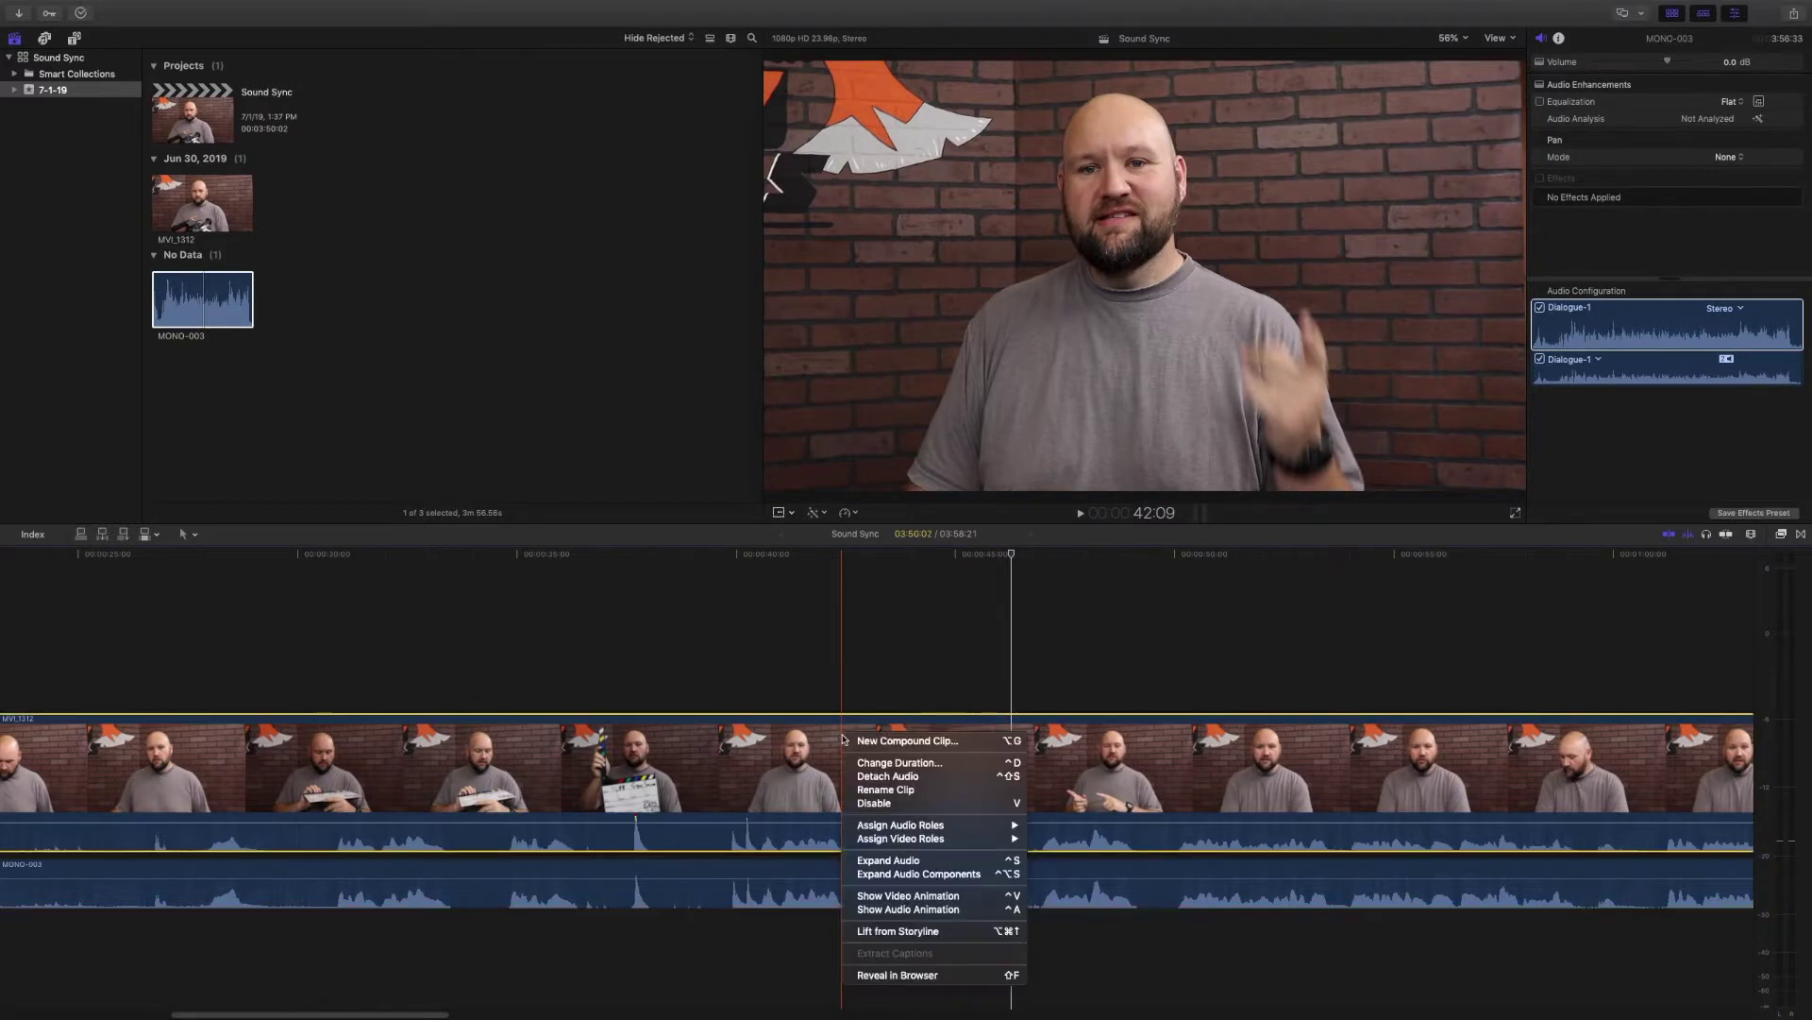
pyautogui.click(936, 776)
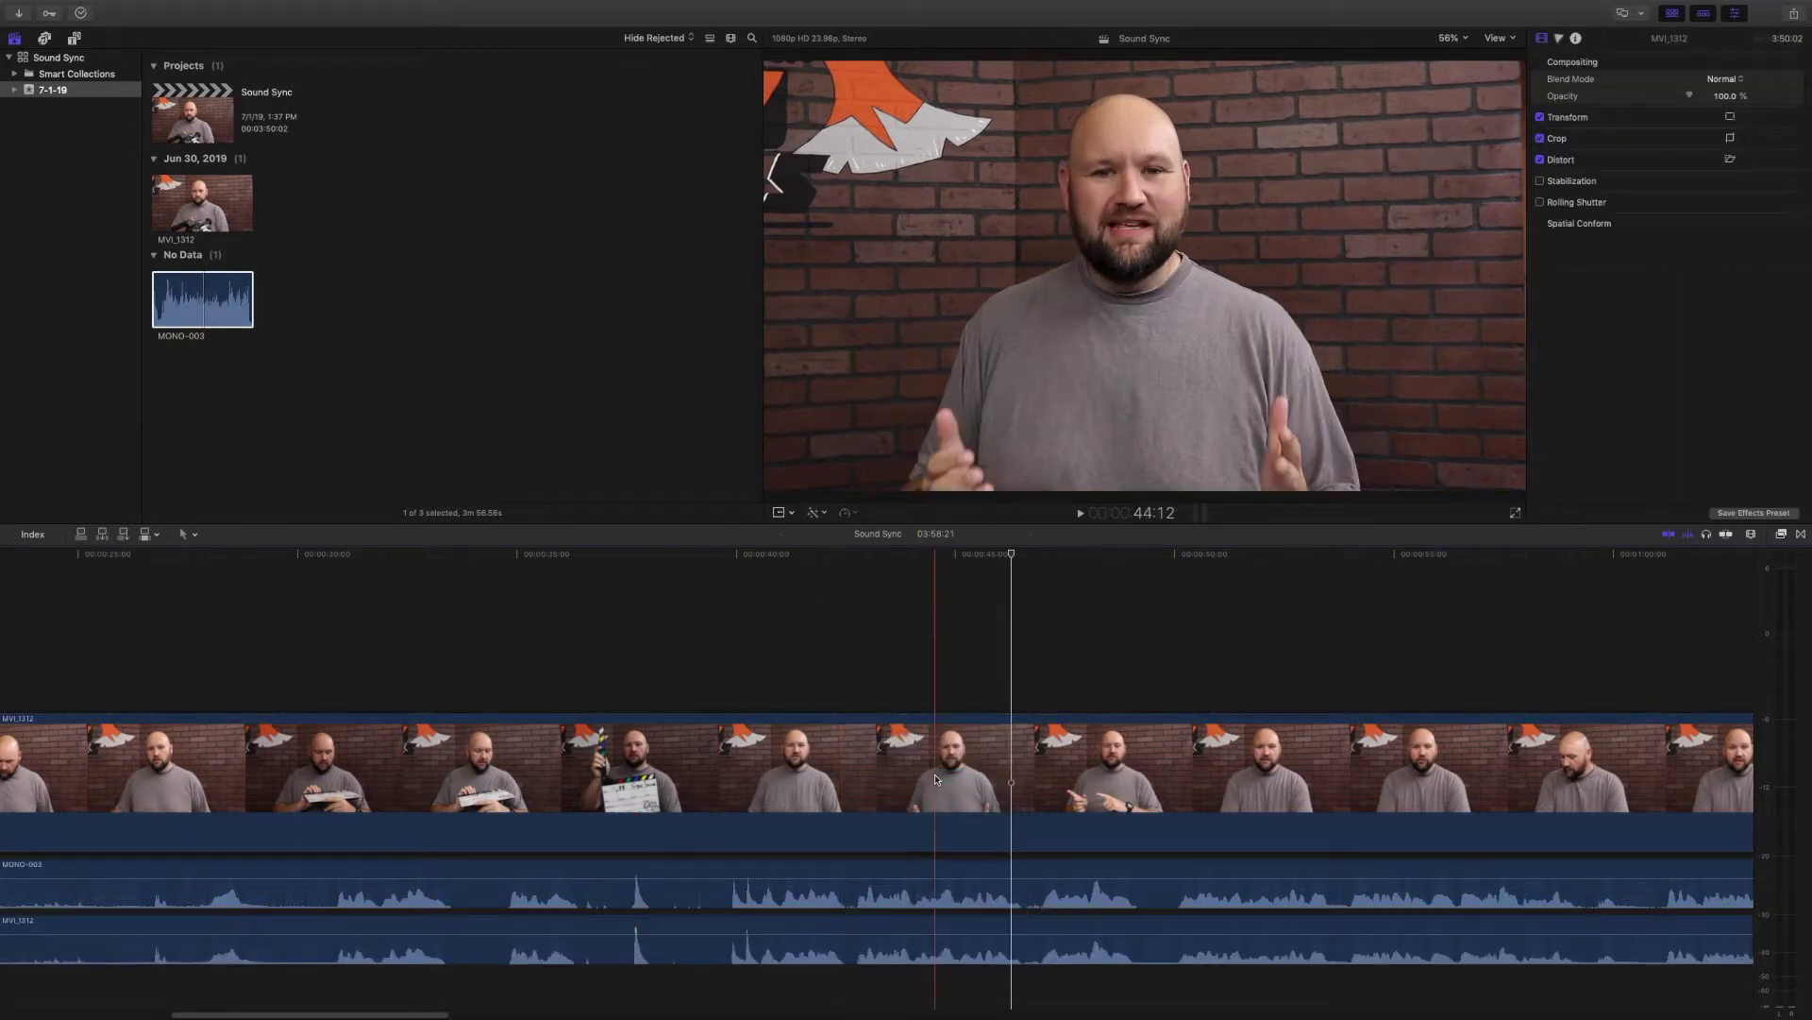
pyautogui.hscroll(-10, 937, 779)
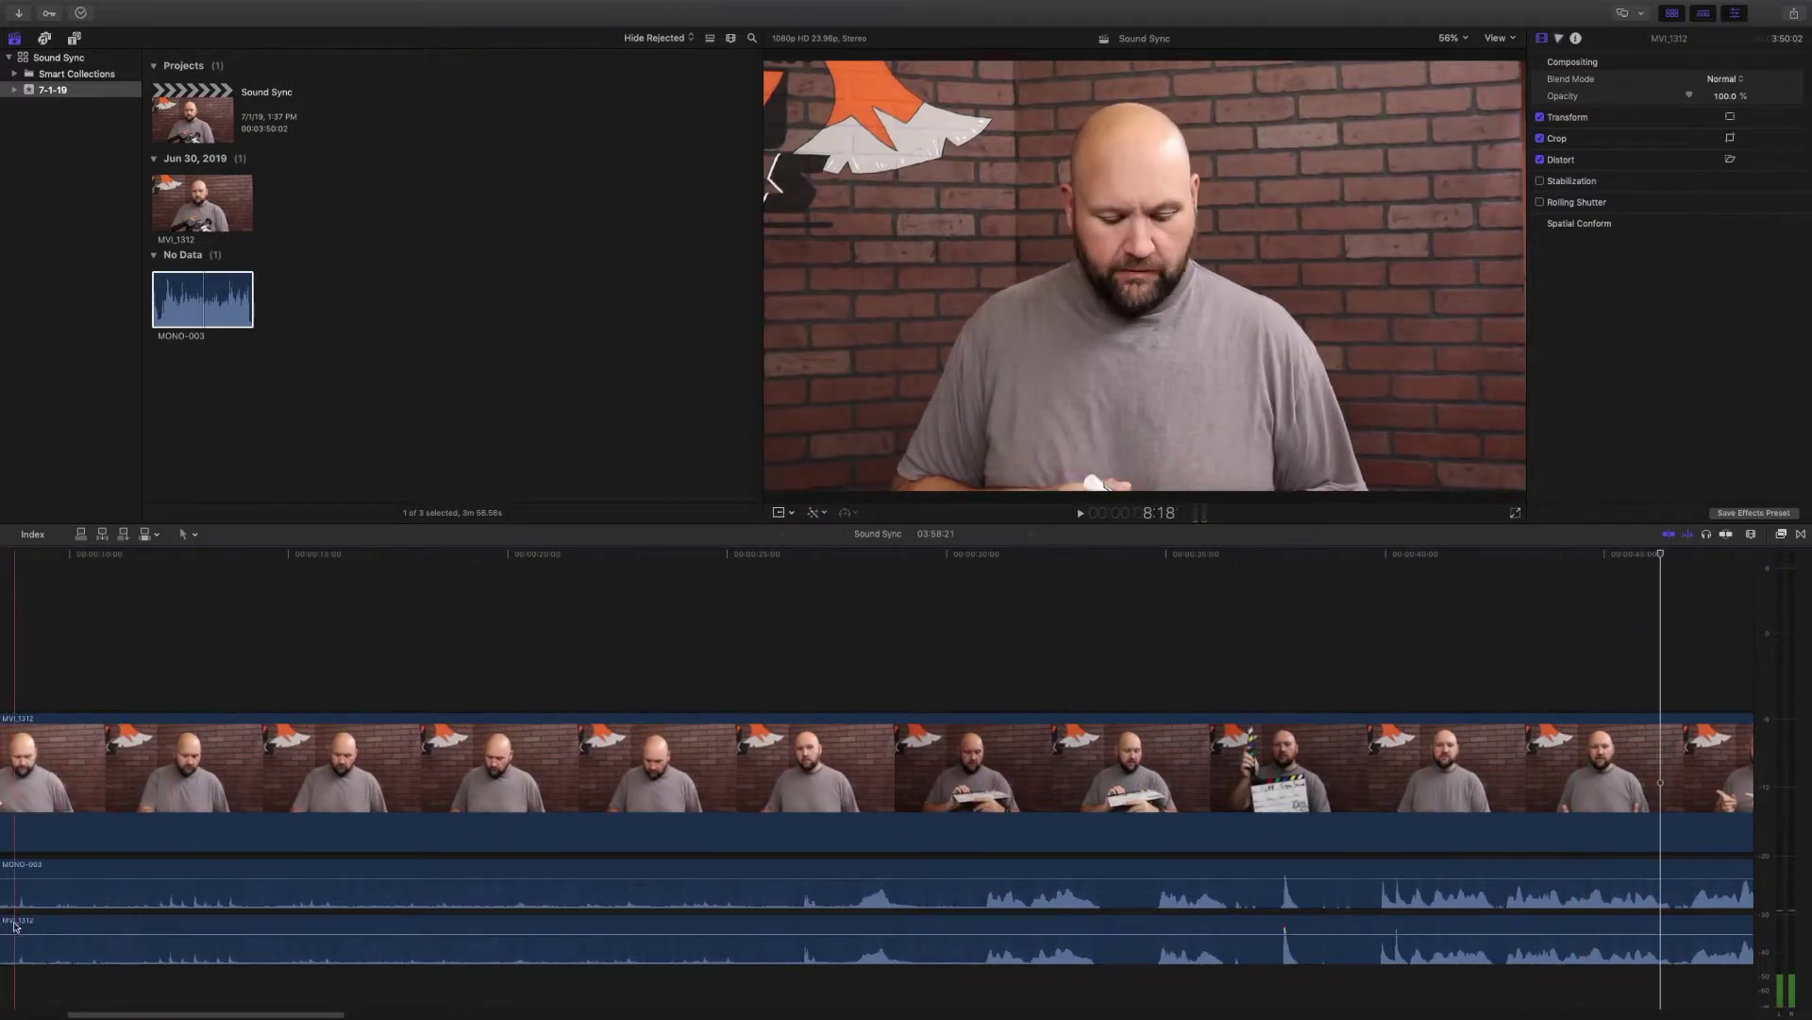
pyautogui.click(1194, 923)
pyautogui.press('Delete')
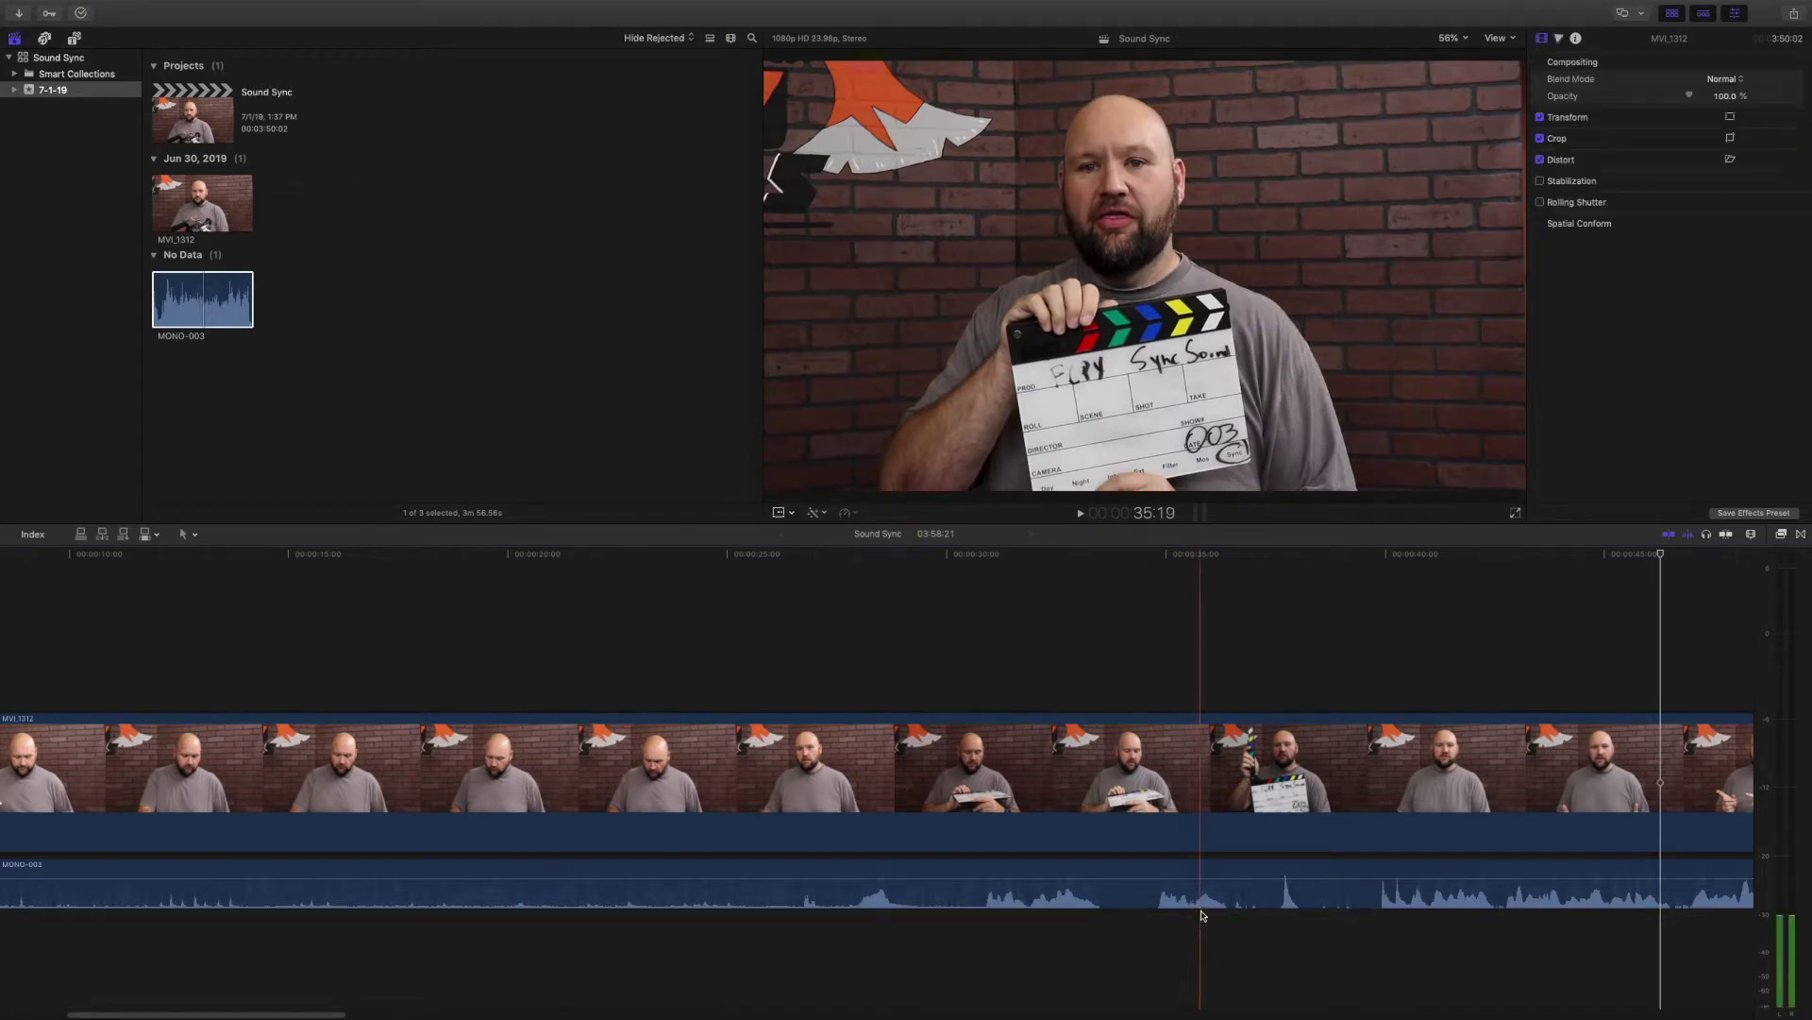
# Play back the clap and a later section of dialogue to check the video against the MONO-003 audio.
pyautogui.press('space')
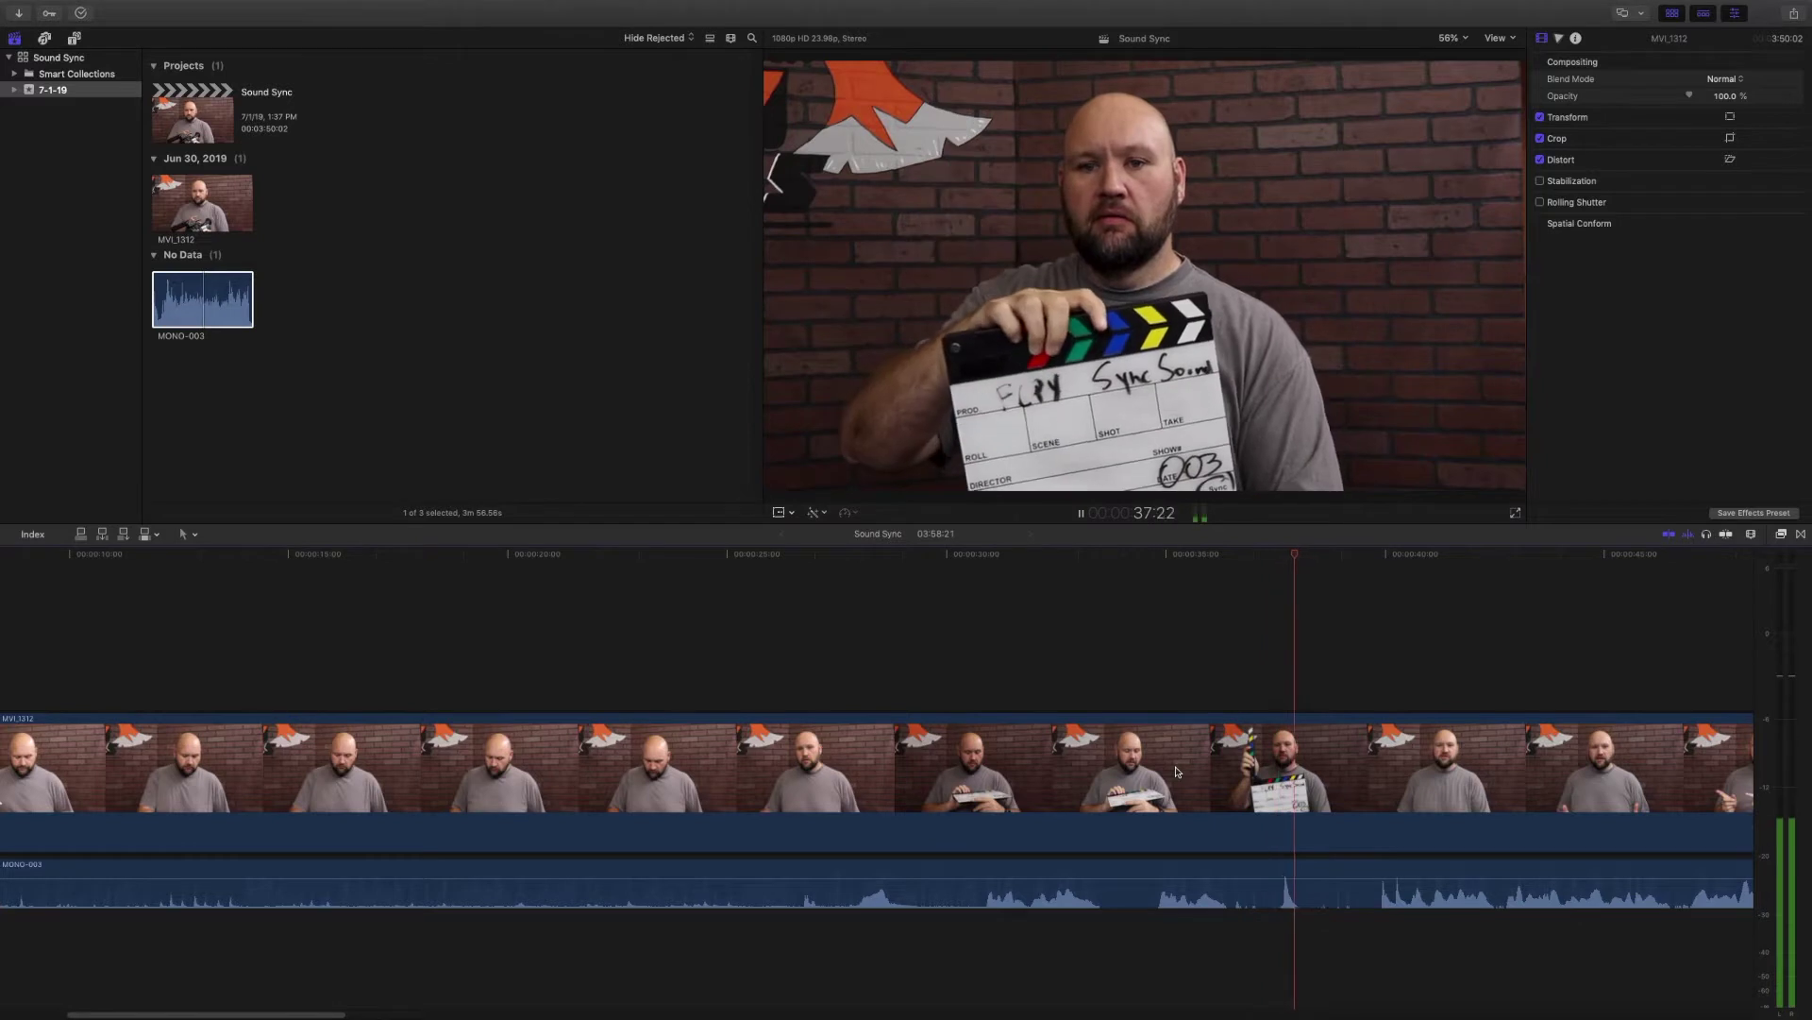
pyautogui.hscroll(5, 1178, 771)
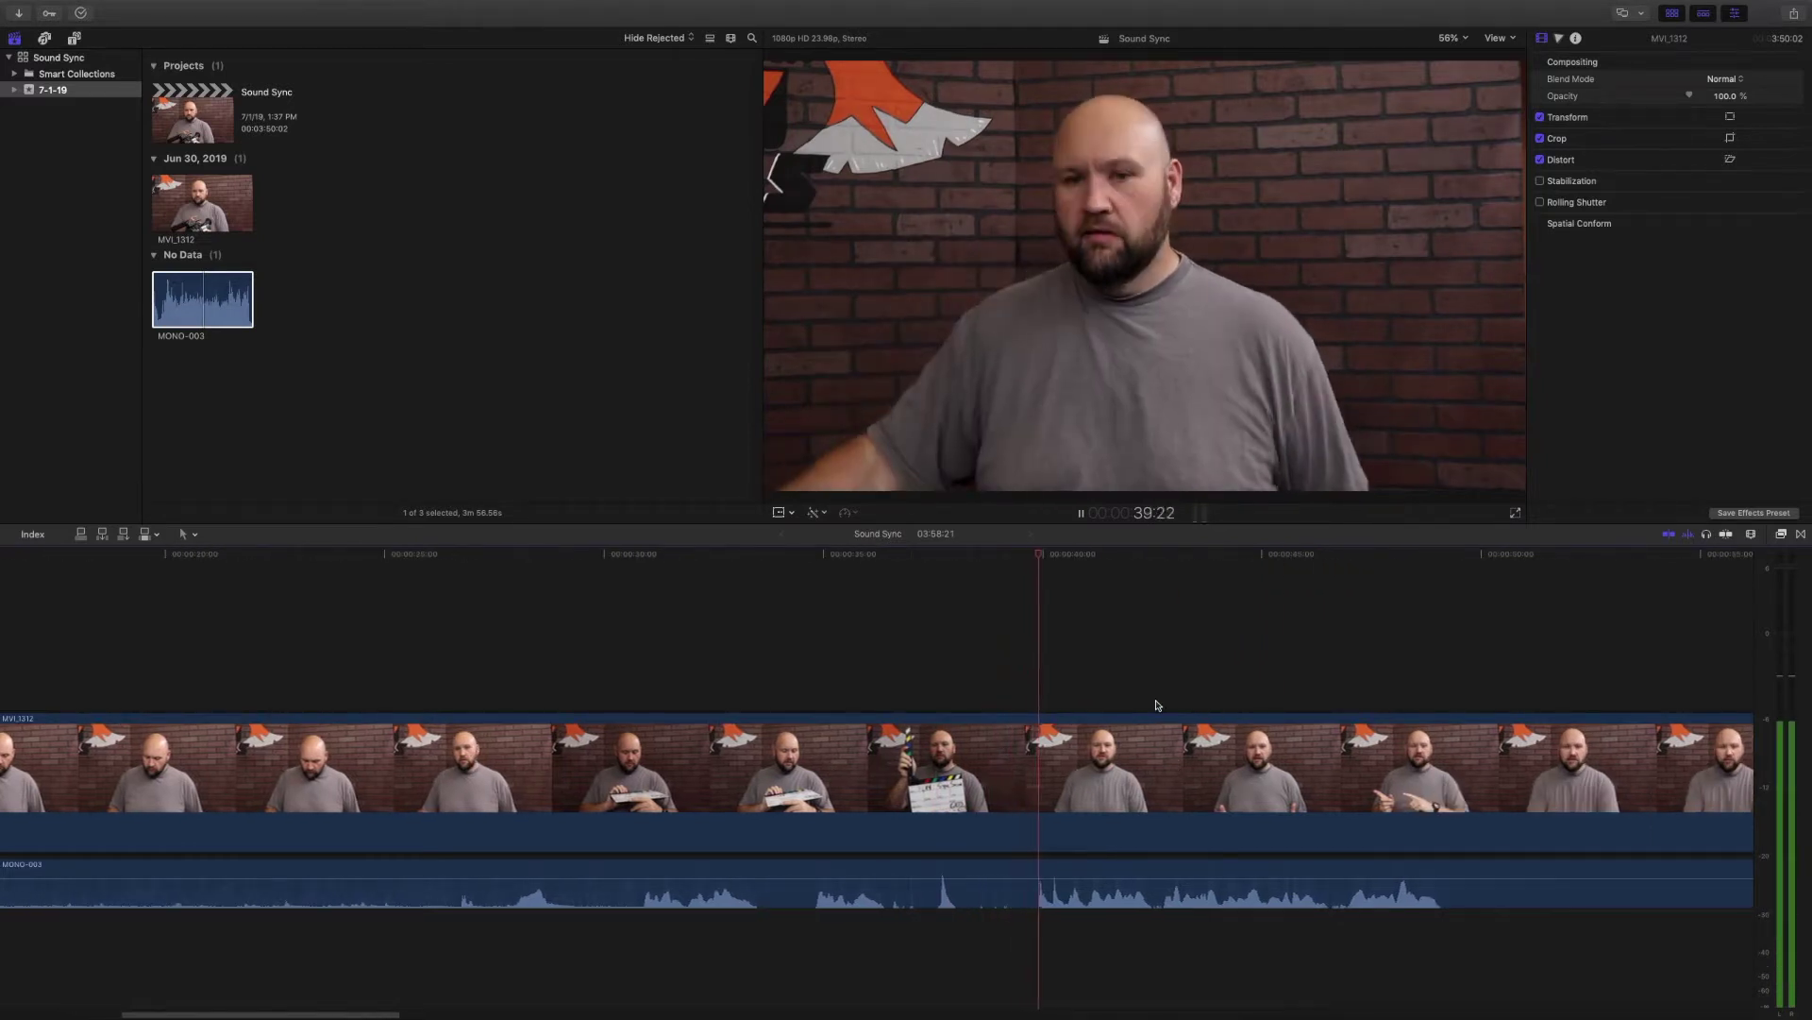
pyautogui.press('space')
pyautogui.hscroll(6, 1157, 702)
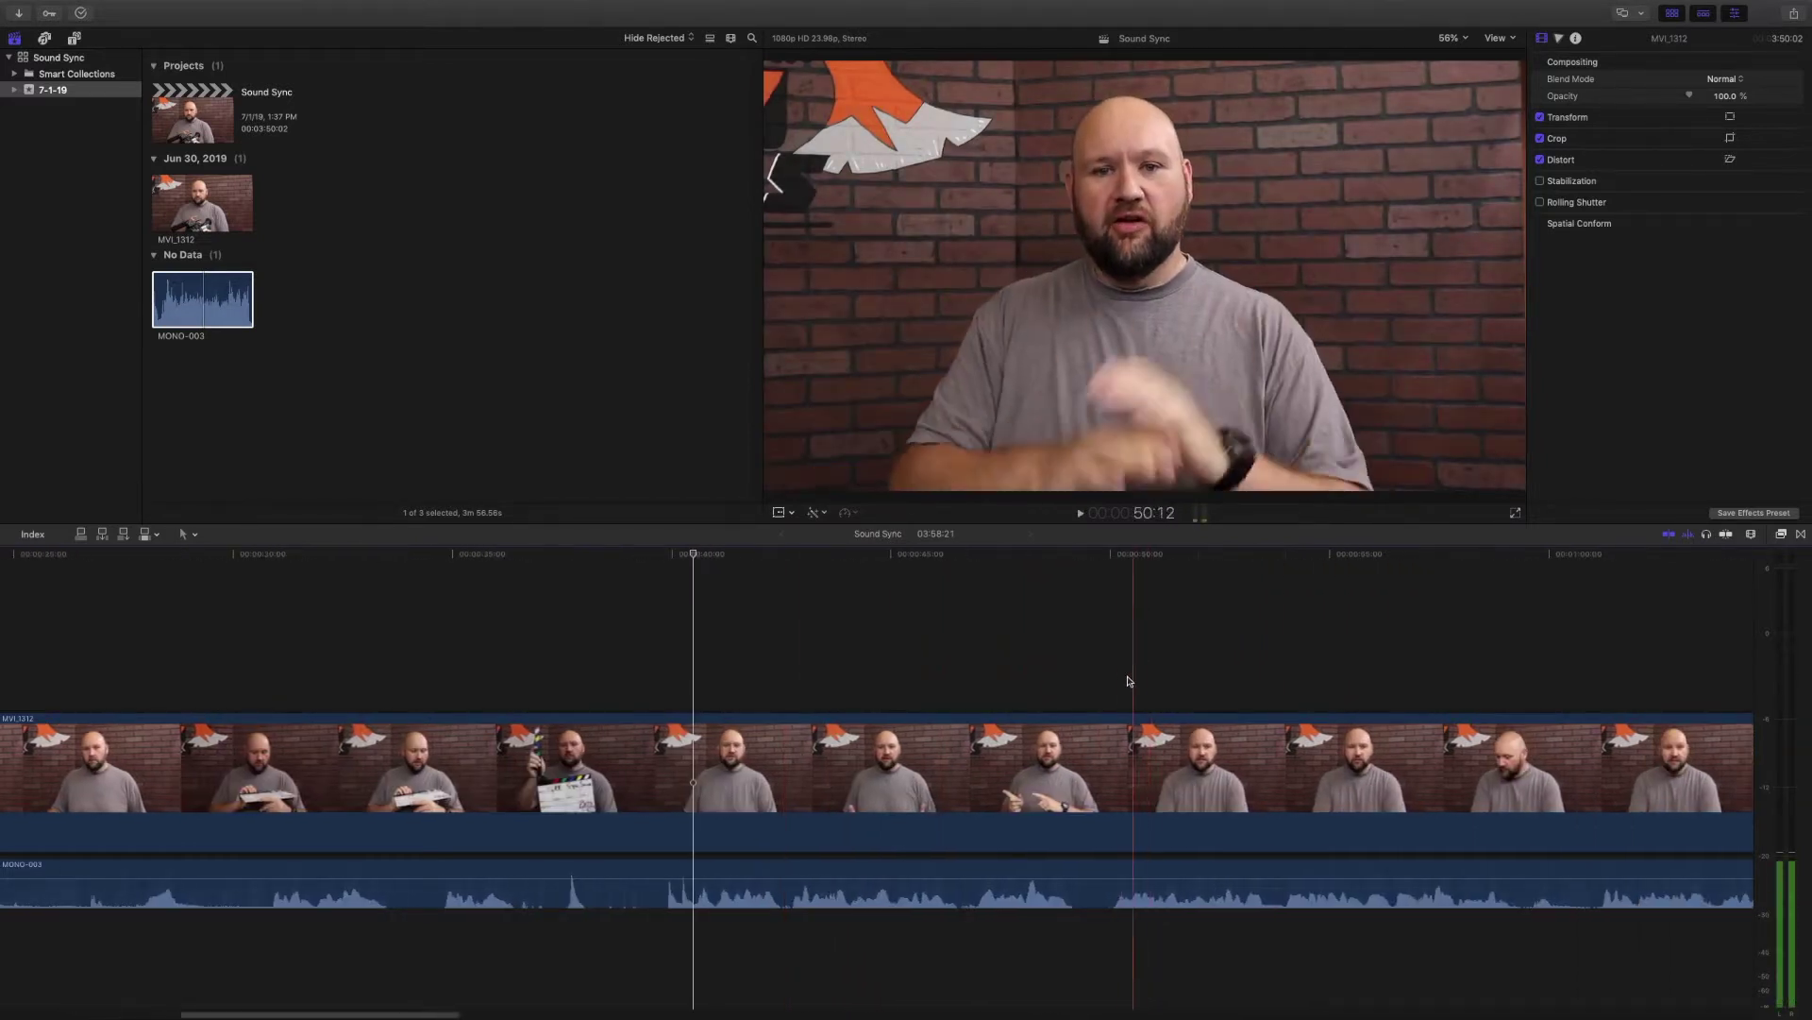
pyautogui.press('space')
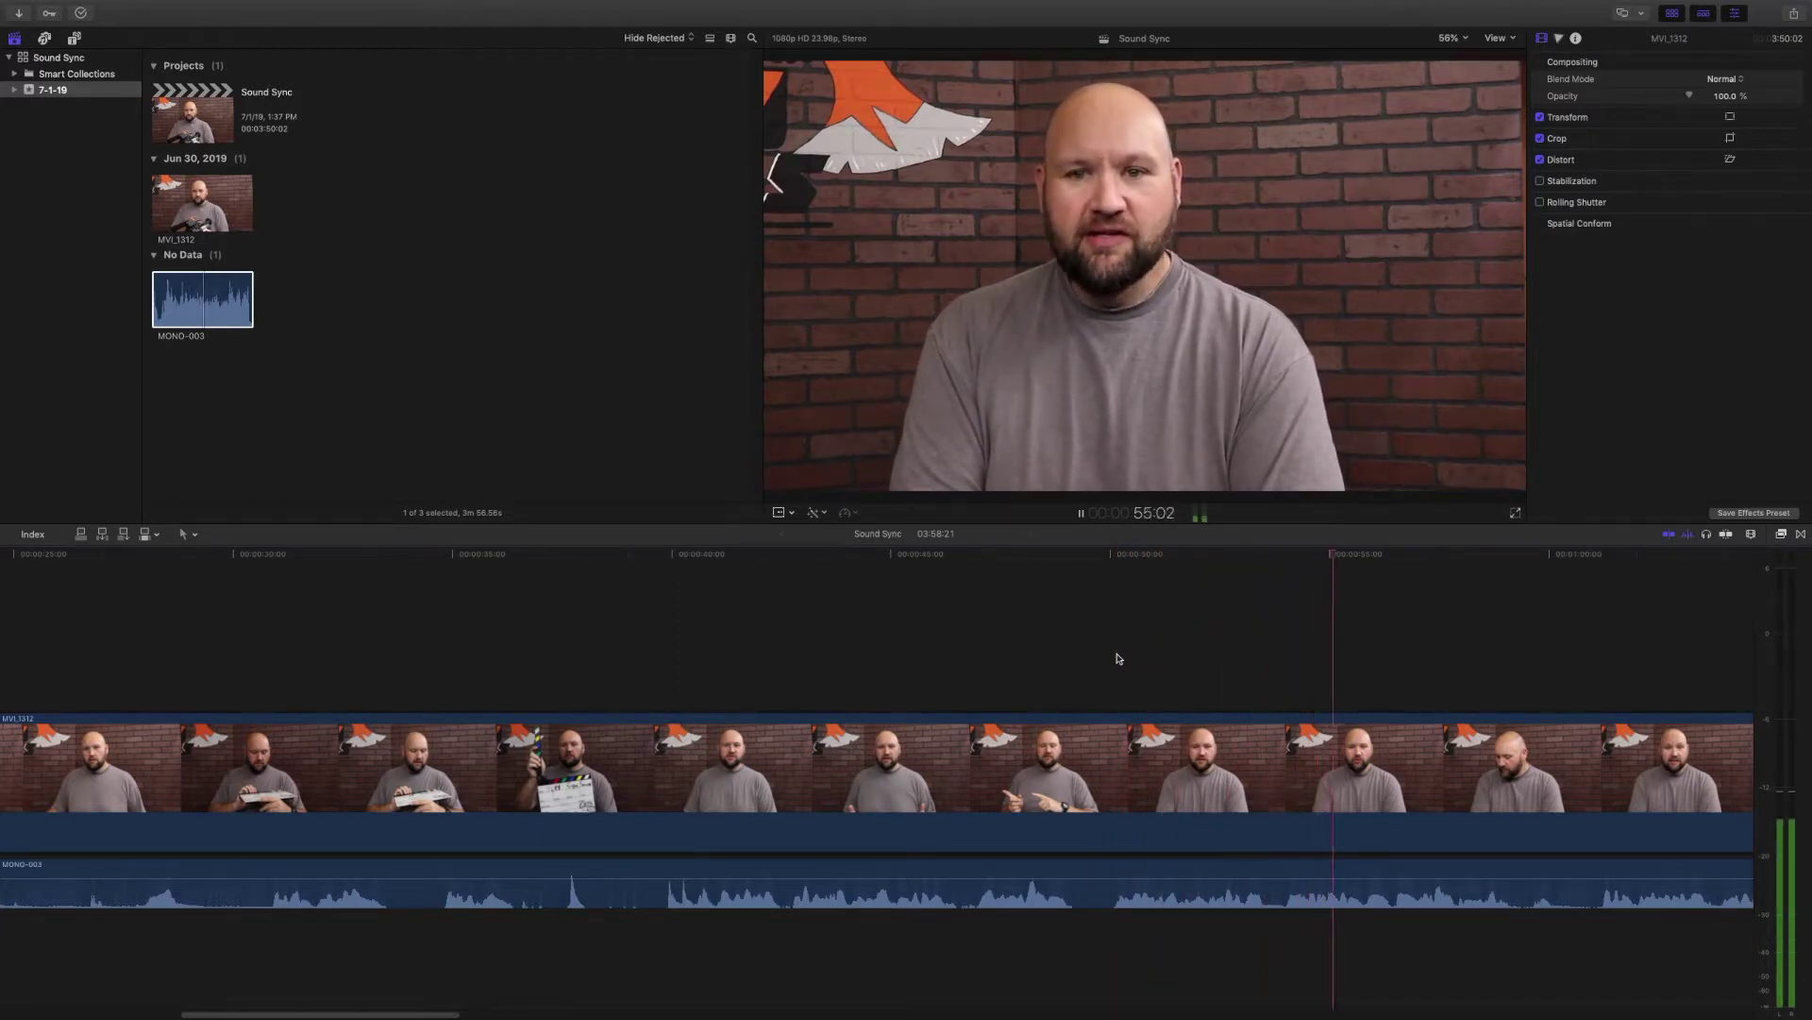
pyautogui.press('space')
# Combine the MVI_1312 video and MONO-003 audio into a compound clip named "Manual Sync clip 1" in the 7-1-19 event.
pyautogui.moveTo(1119, 658); pyautogui.dragTo(1093, 850)
pyautogui.rightClick(1073, 845)
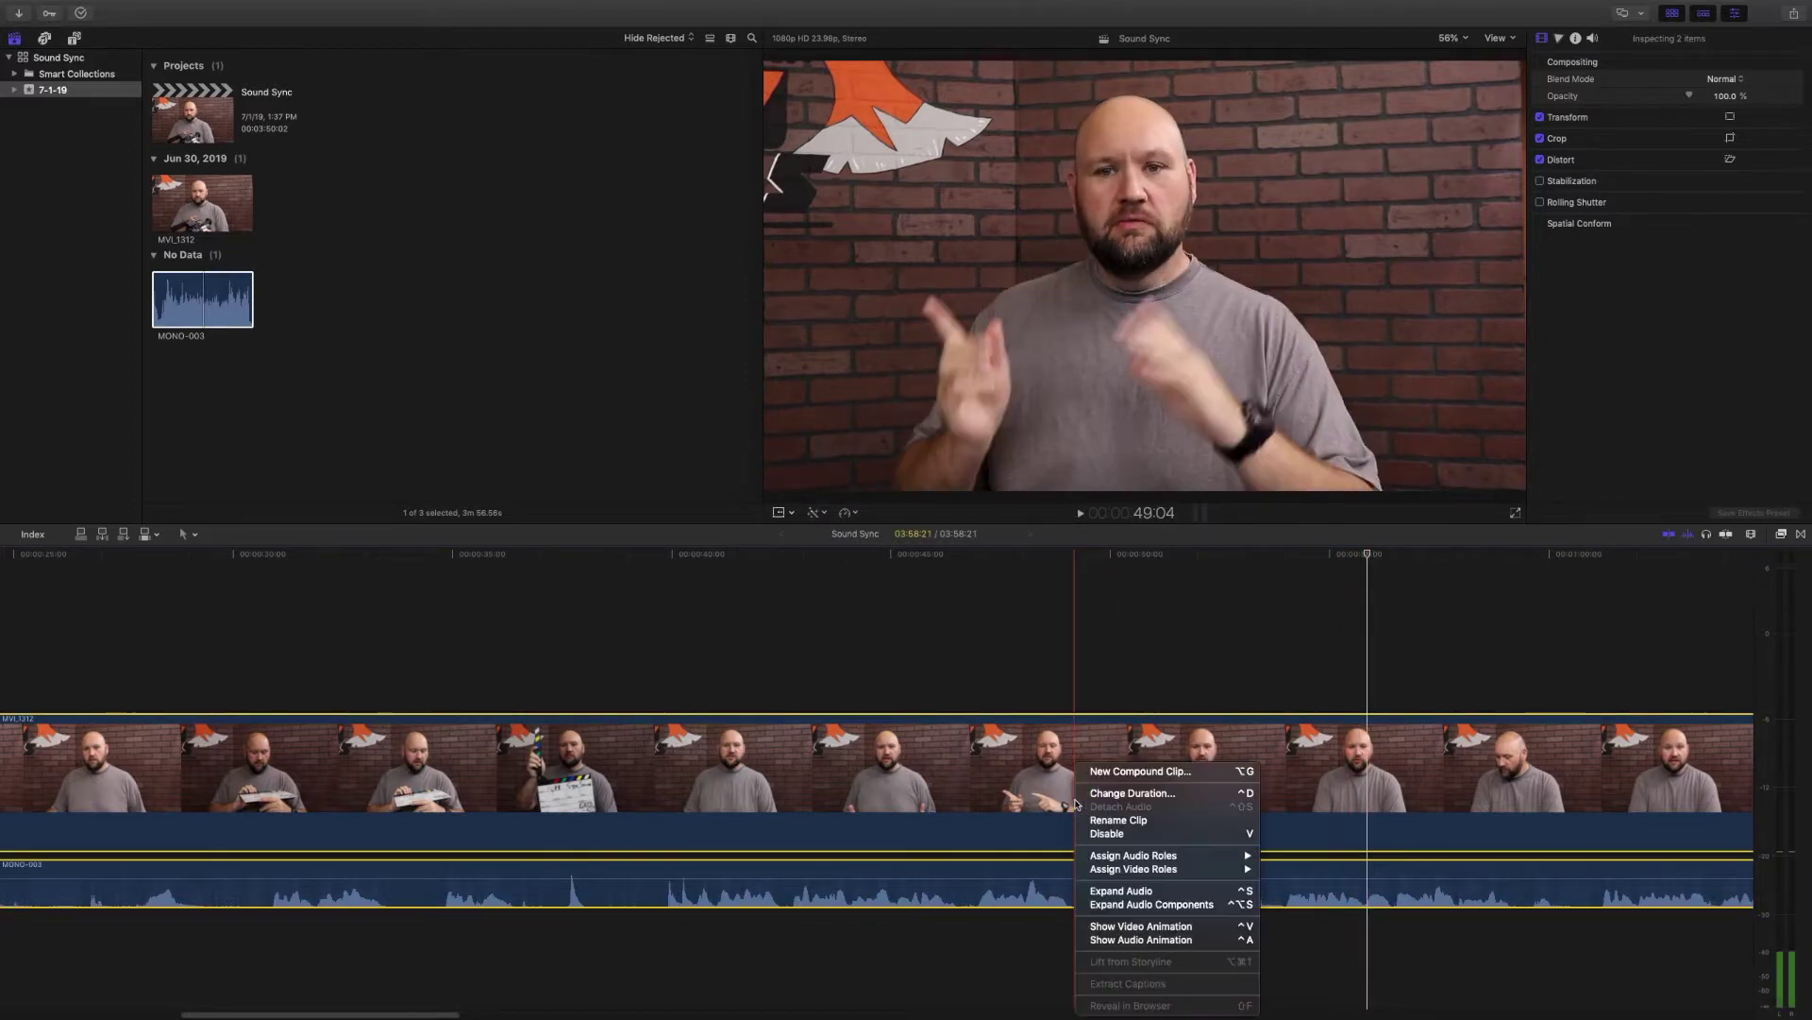
pyautogui.click(1131, 780)
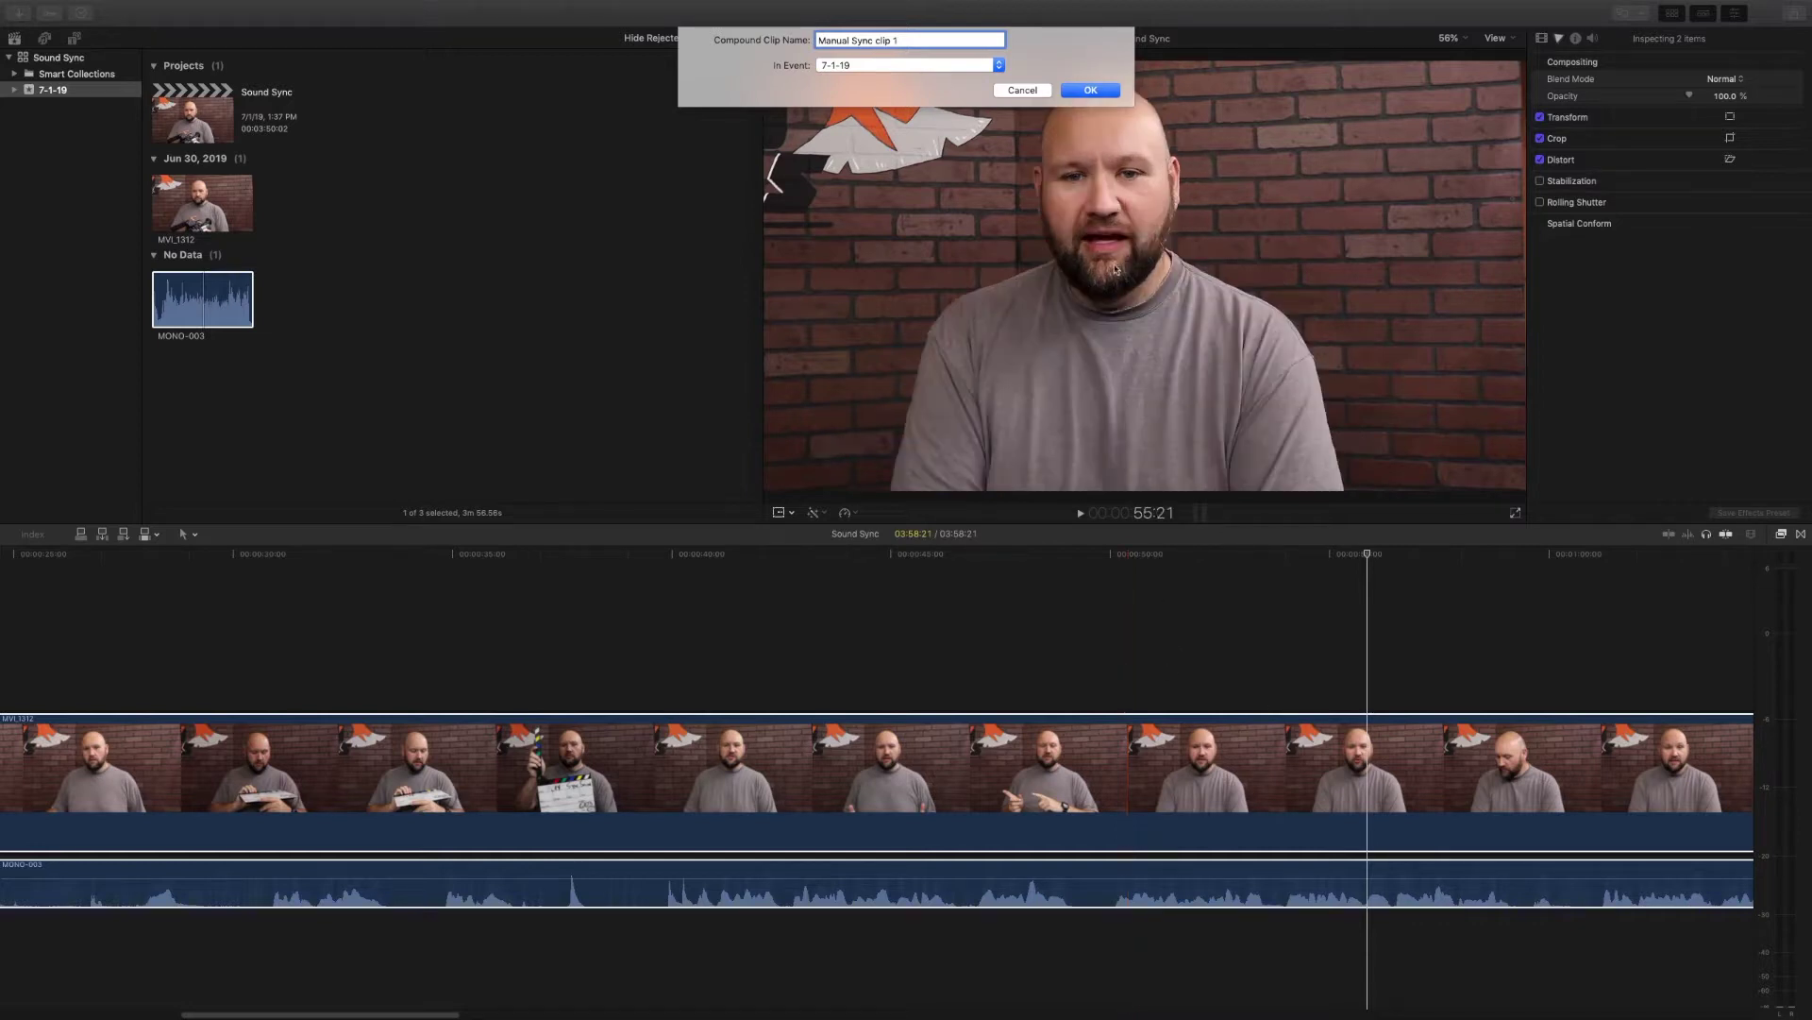
pyautogui.click(1091, 90)
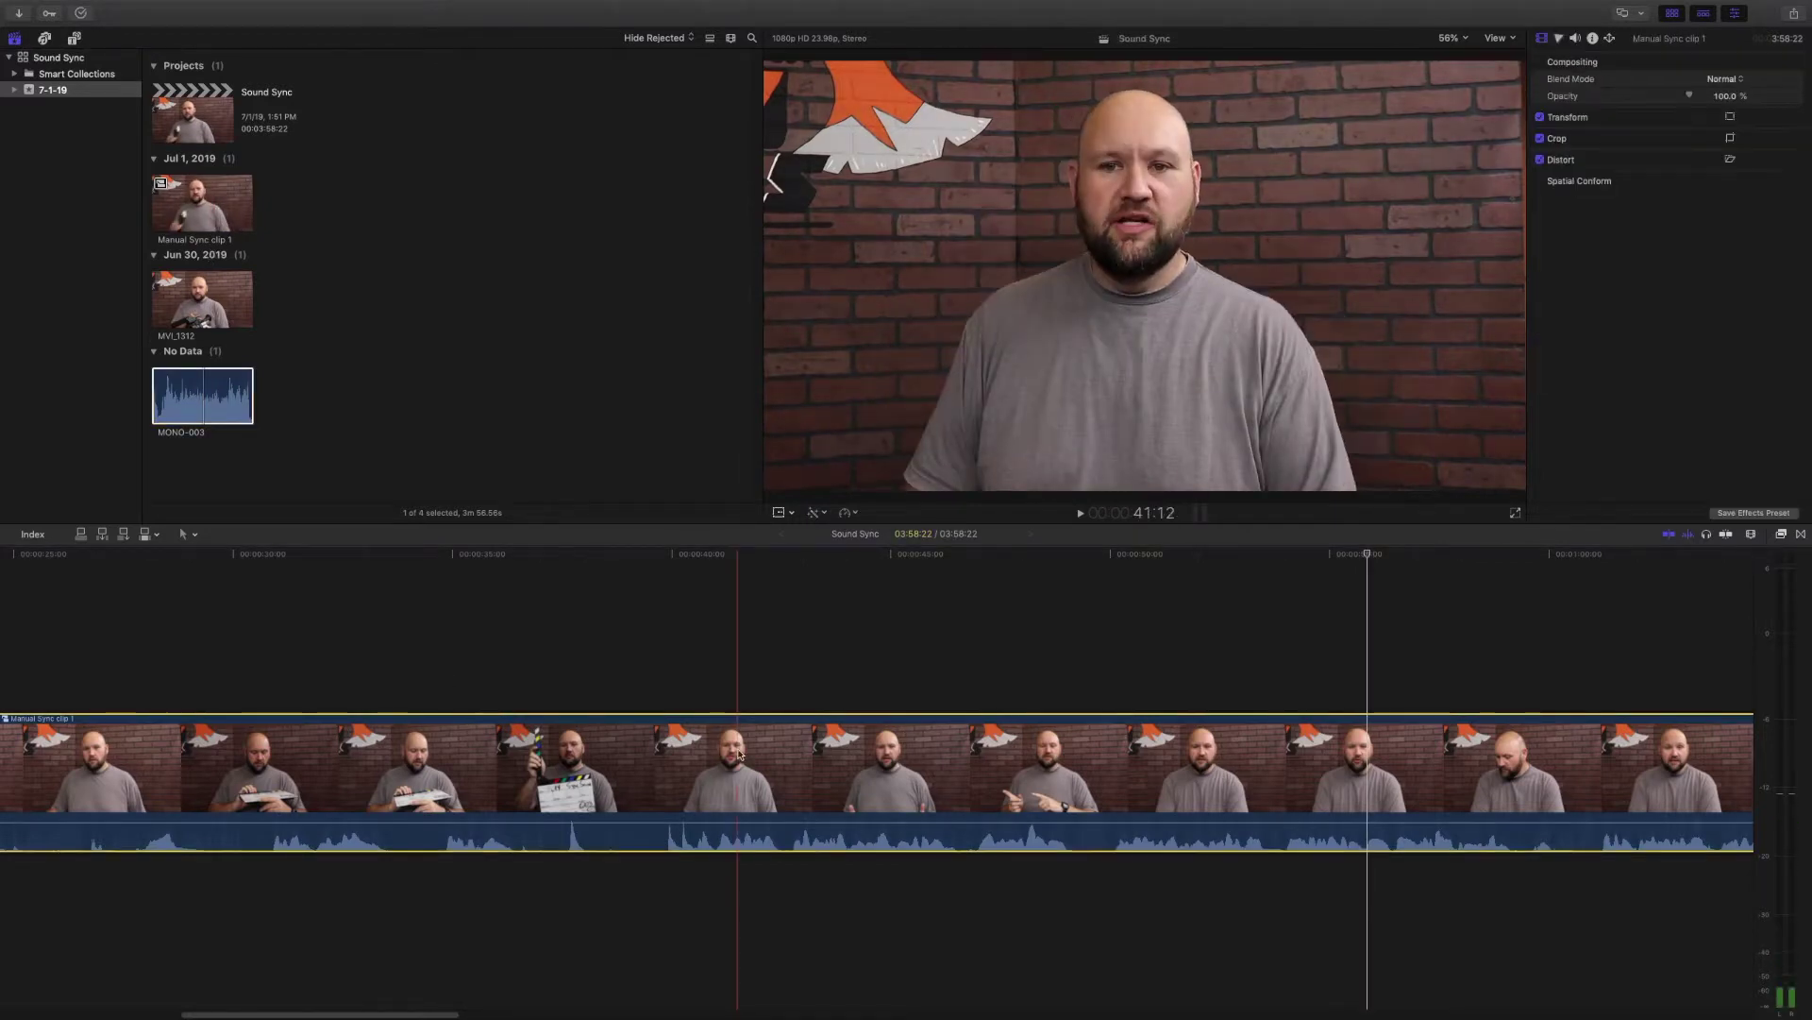
# Delete the compound clip from the timeline and add Manual Sync clip 1 back from the event browser.
pyautogui.press('Delete')
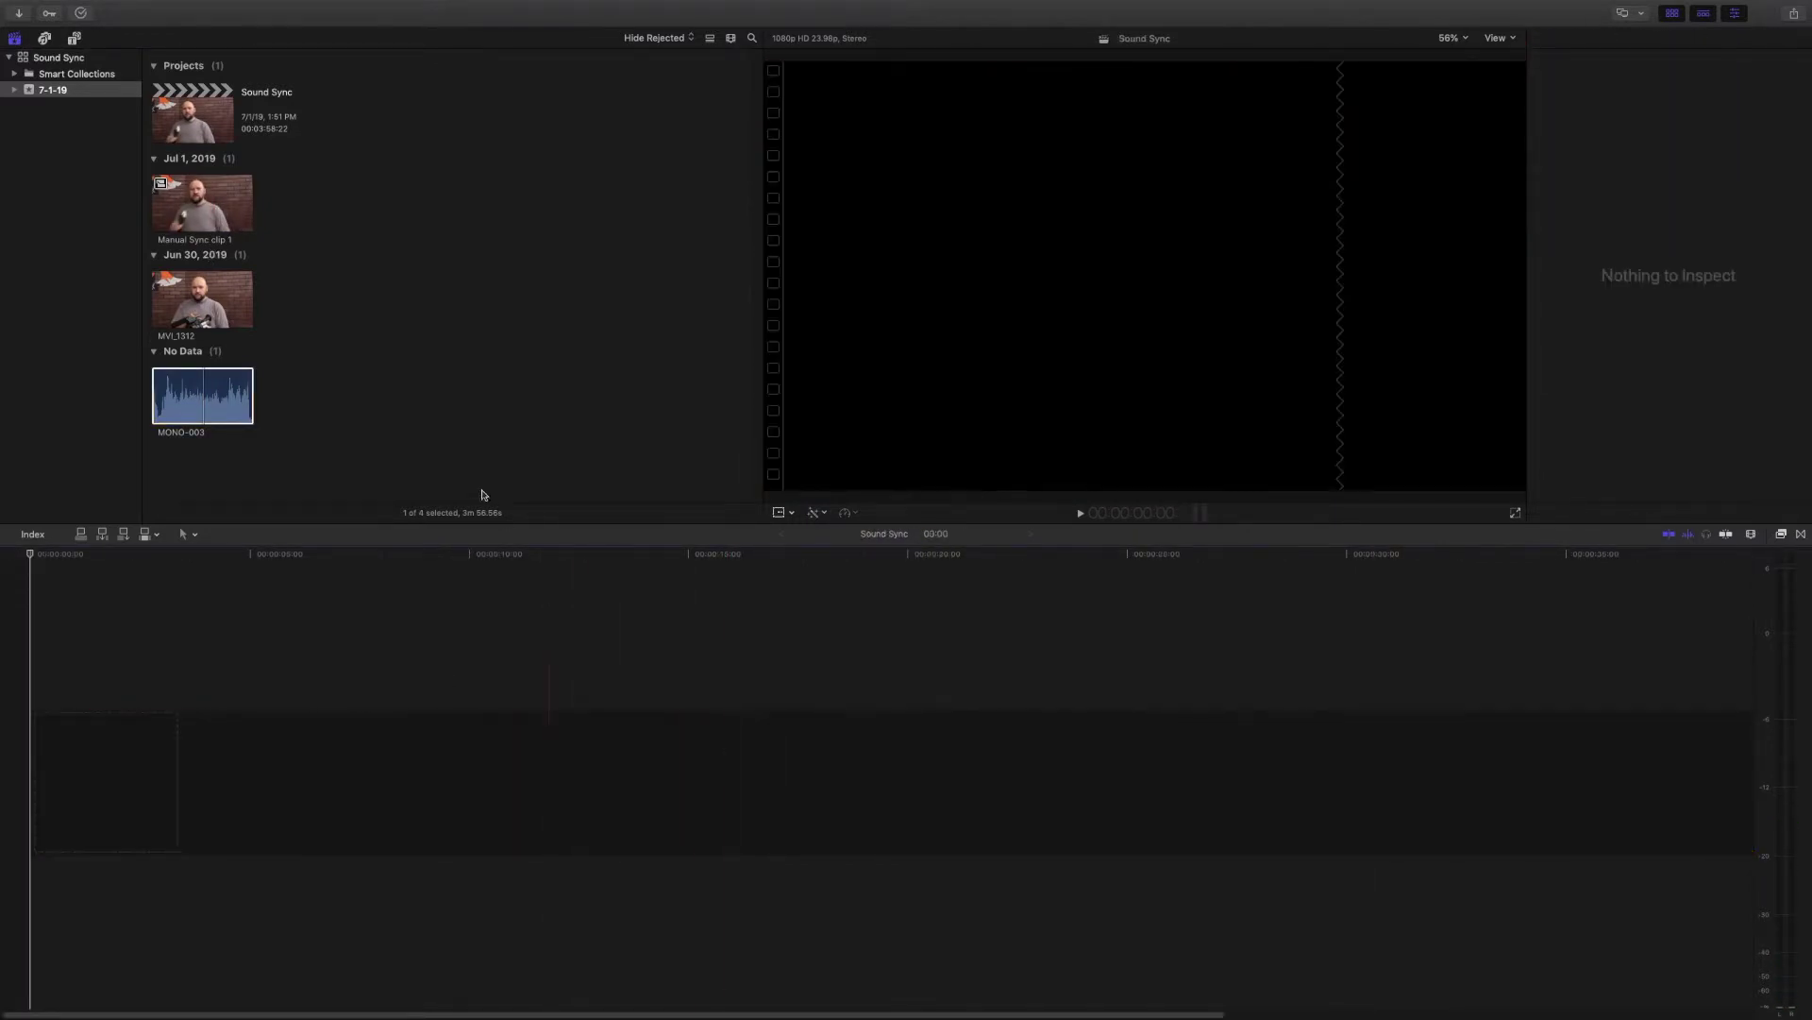
pyautogui.moveTo(206, 216); pyautogui.dragTo(277, 680)
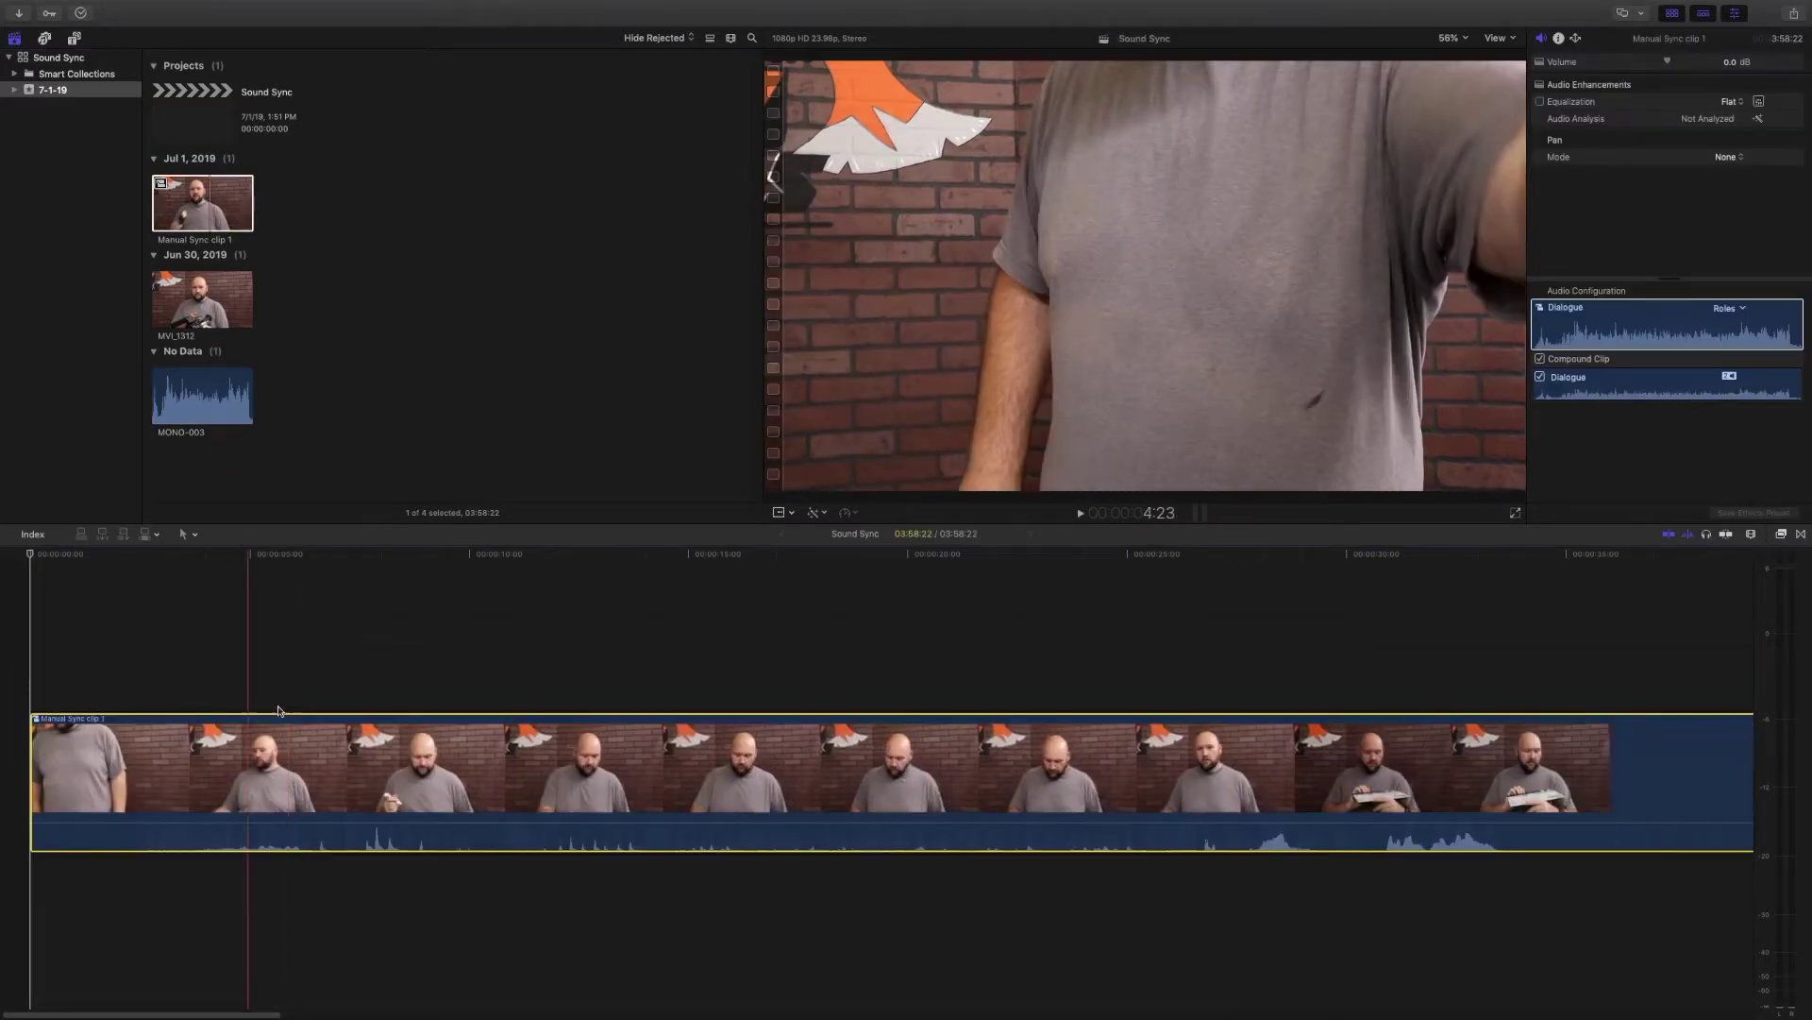
pyautogui.press('space')
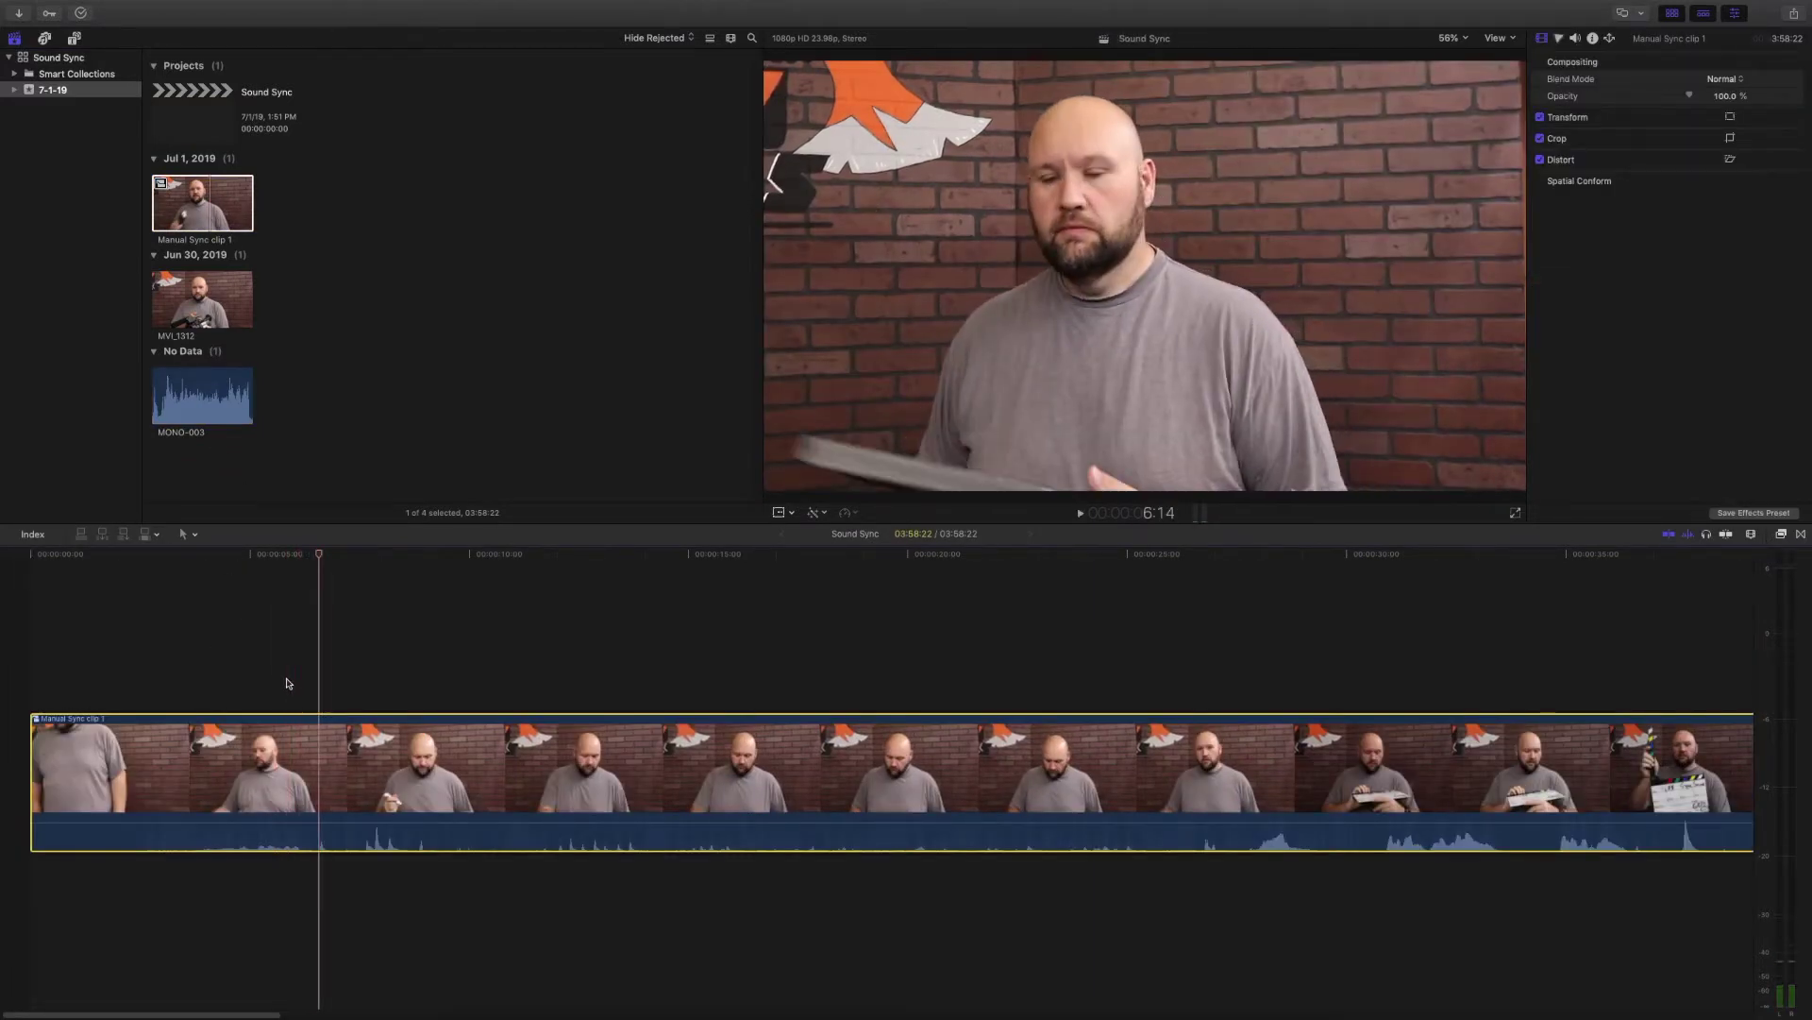
# Split Manual Sync clip 1 with the Blade tool at about 11 and 18 seconds.
pyautogui.press('b')
pyautogui.click(532, 769)
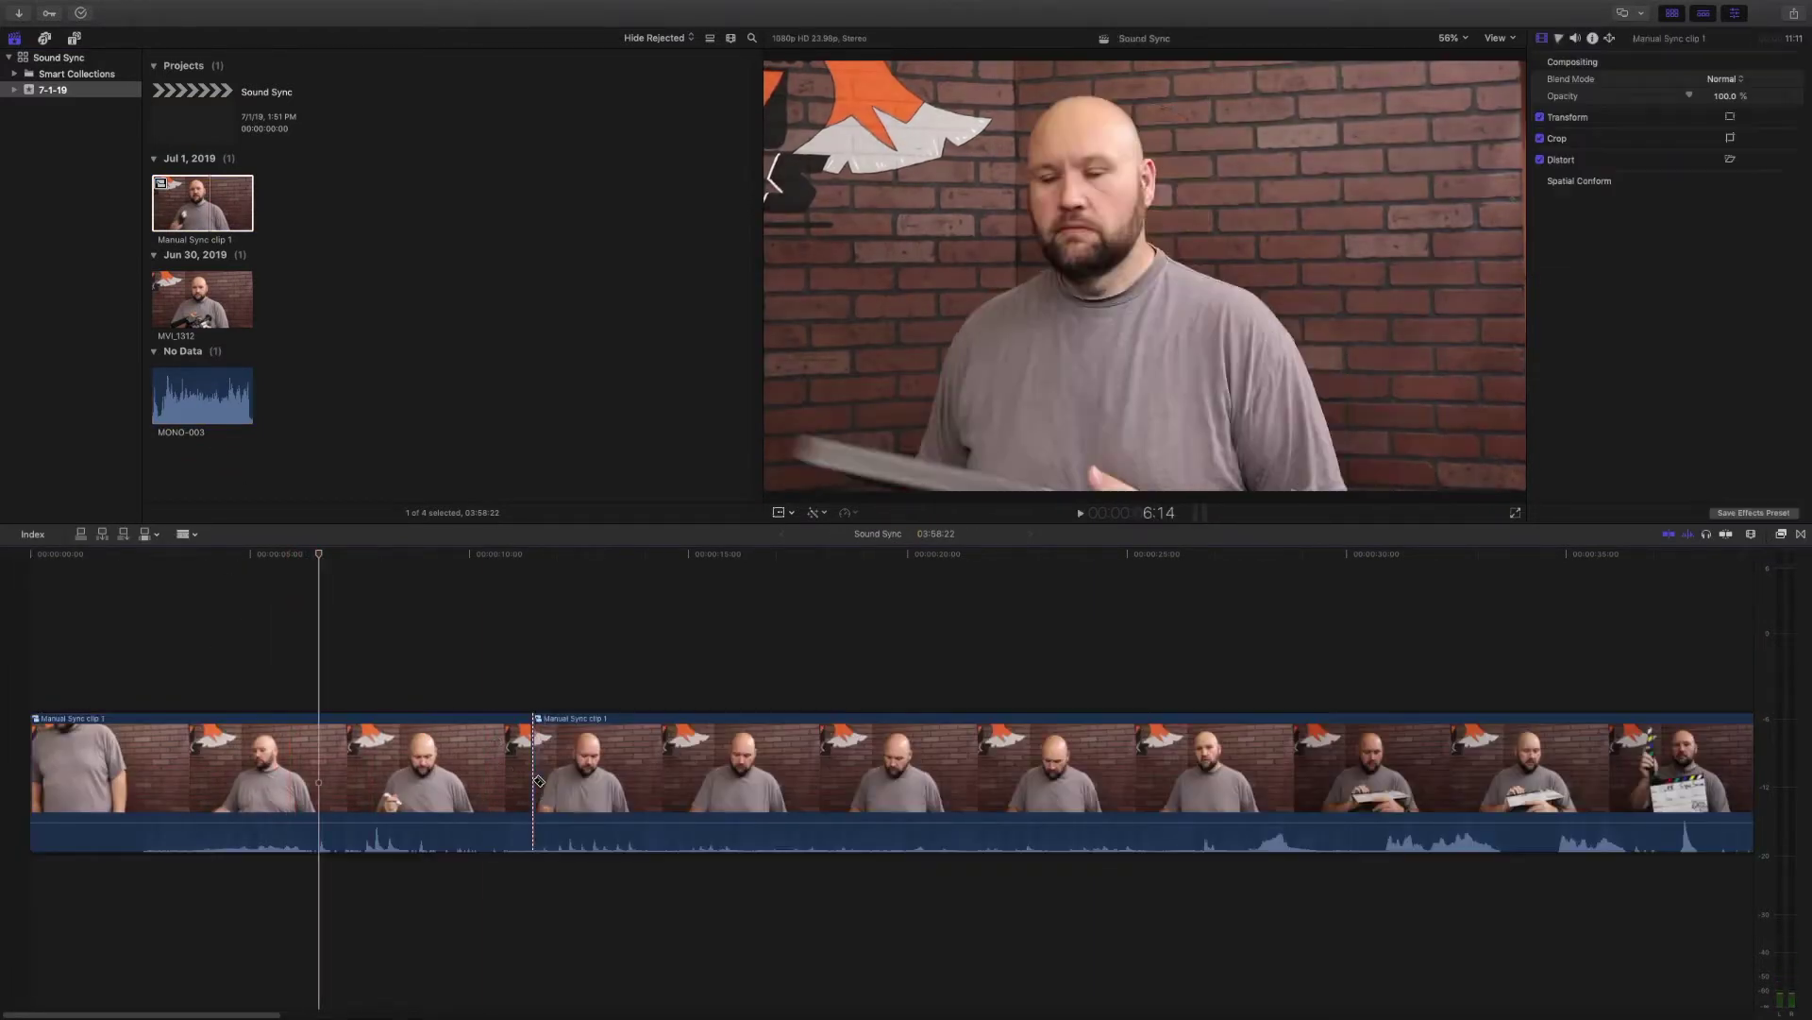
pyautogui.click(811, 778)
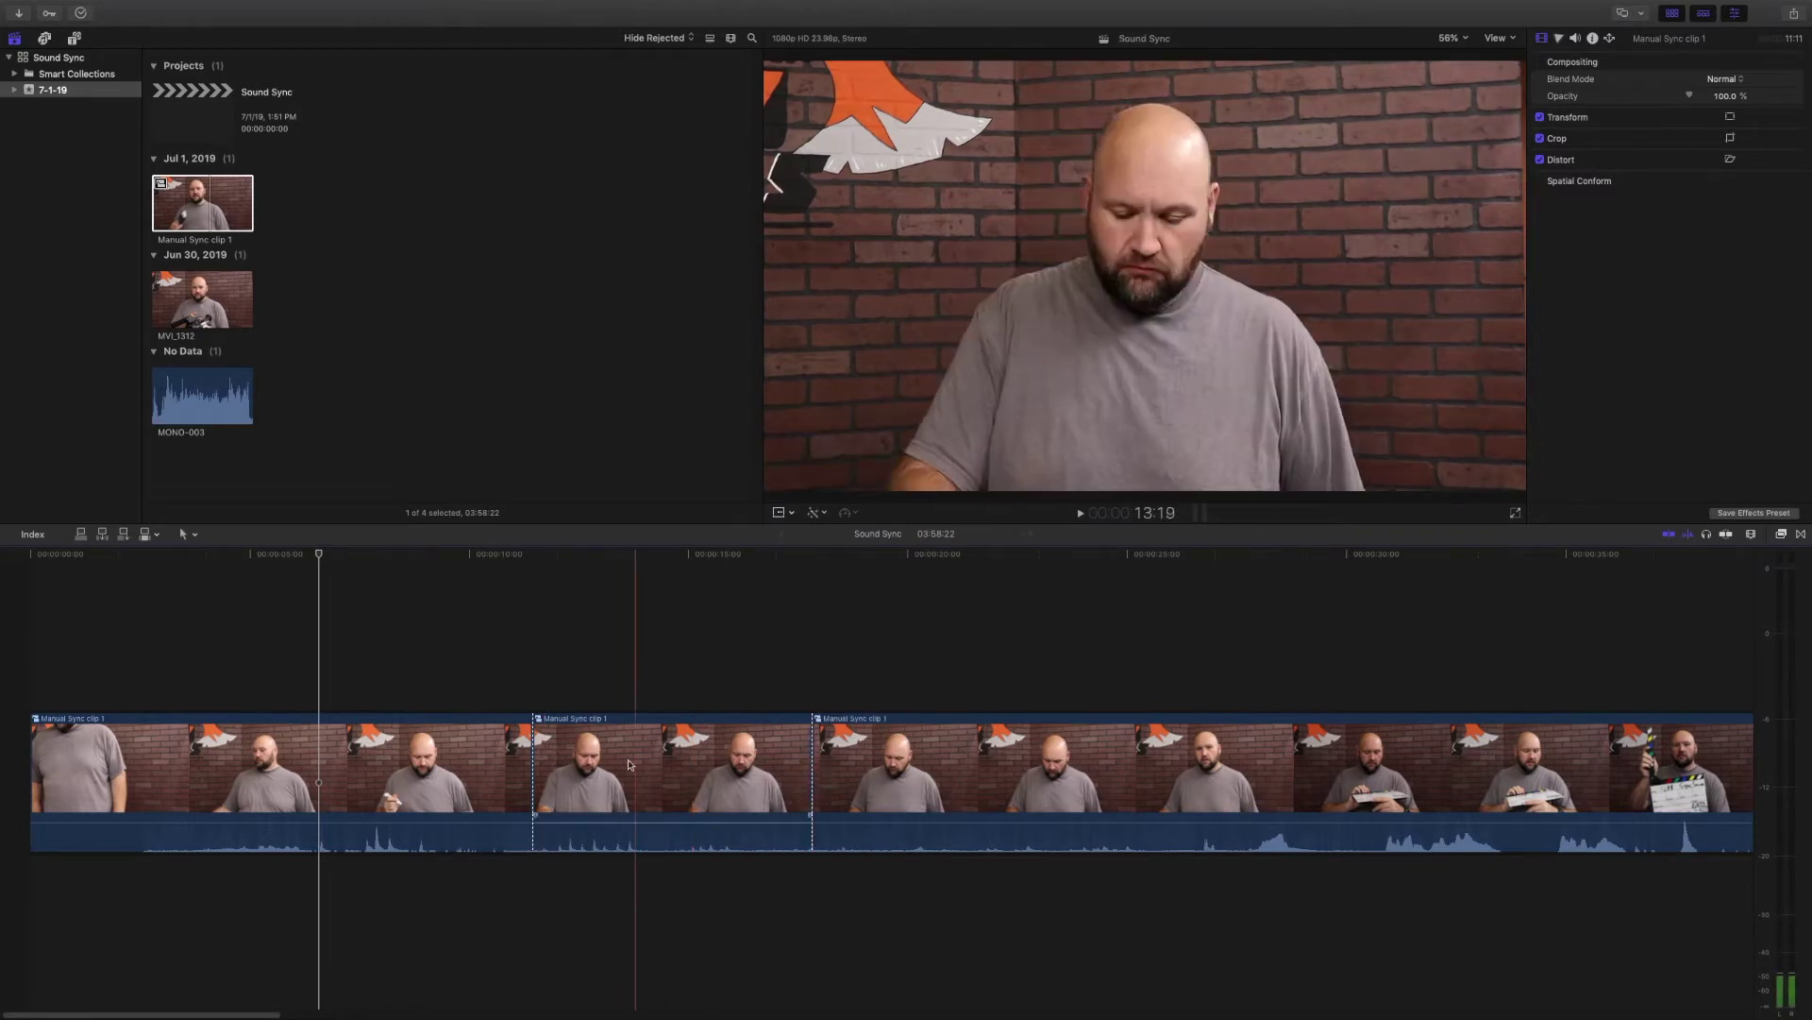
# Delete all the split pieces from the timeline and add the full Manual Sync clip 1 from the event browser again.
pyautogui.press('a')
pyautogui.click(457, 768)
pyautogui.press('Delete')
pyautogui.click(236, 746)
pyautogui.press('Delete')
pyautogui.click(238, 737)
pyautogui.press('Delete')
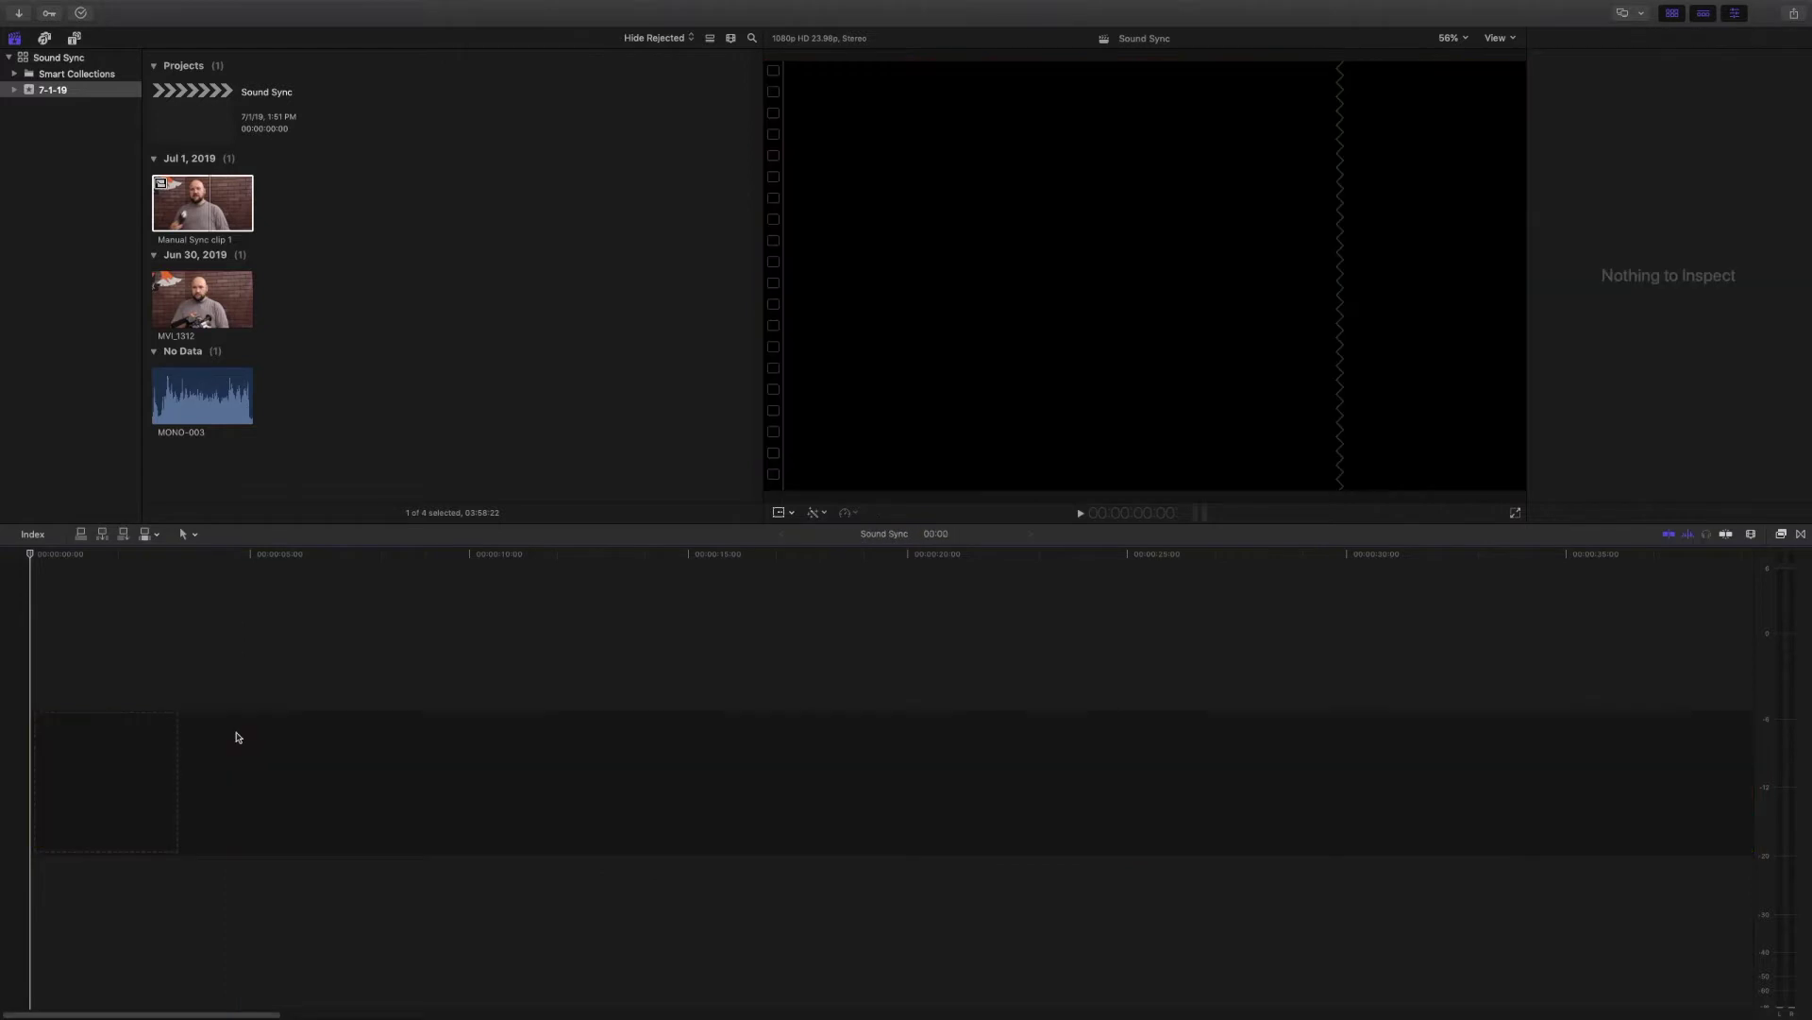
pyautogui.moveTo(241, 207); pyautogui.dragTo(344, 698)
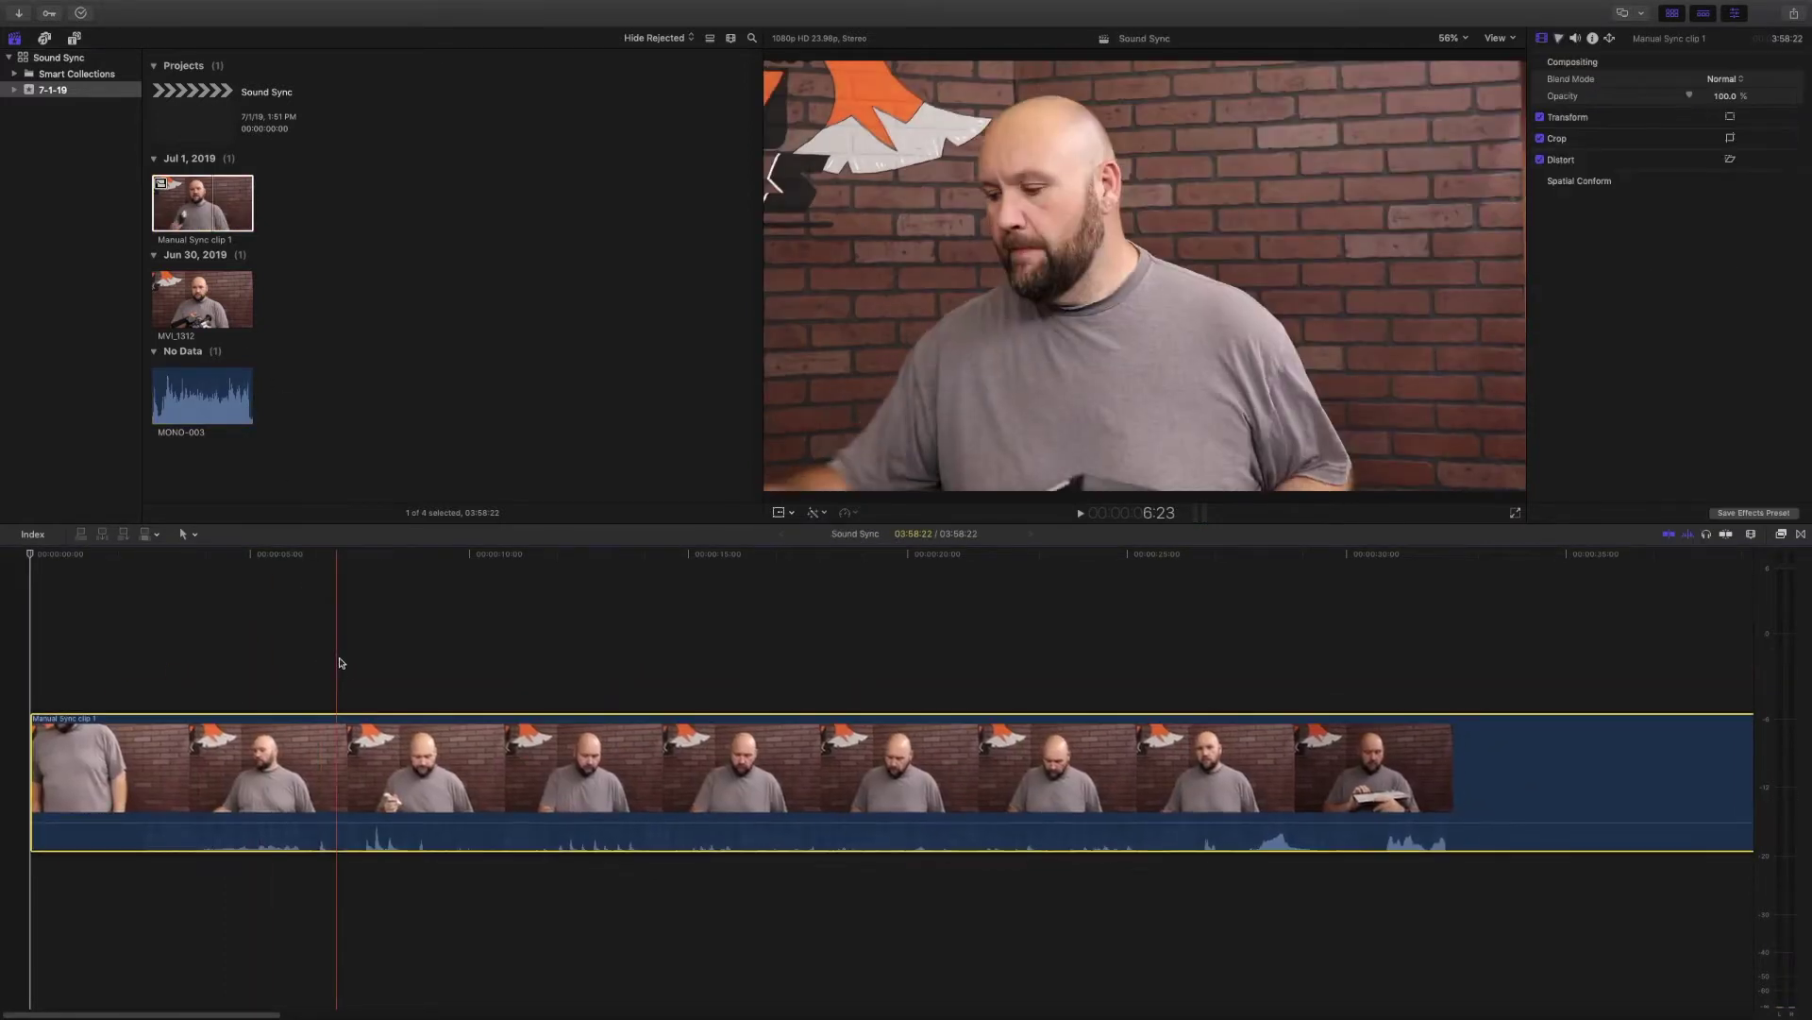
# Remove Manual Sync clip 1 from the timeline and synchronize MVI_1312 with MONO-003 by audio as a new clip in the 7-1-19 event.
pyautogui.press('Delete')
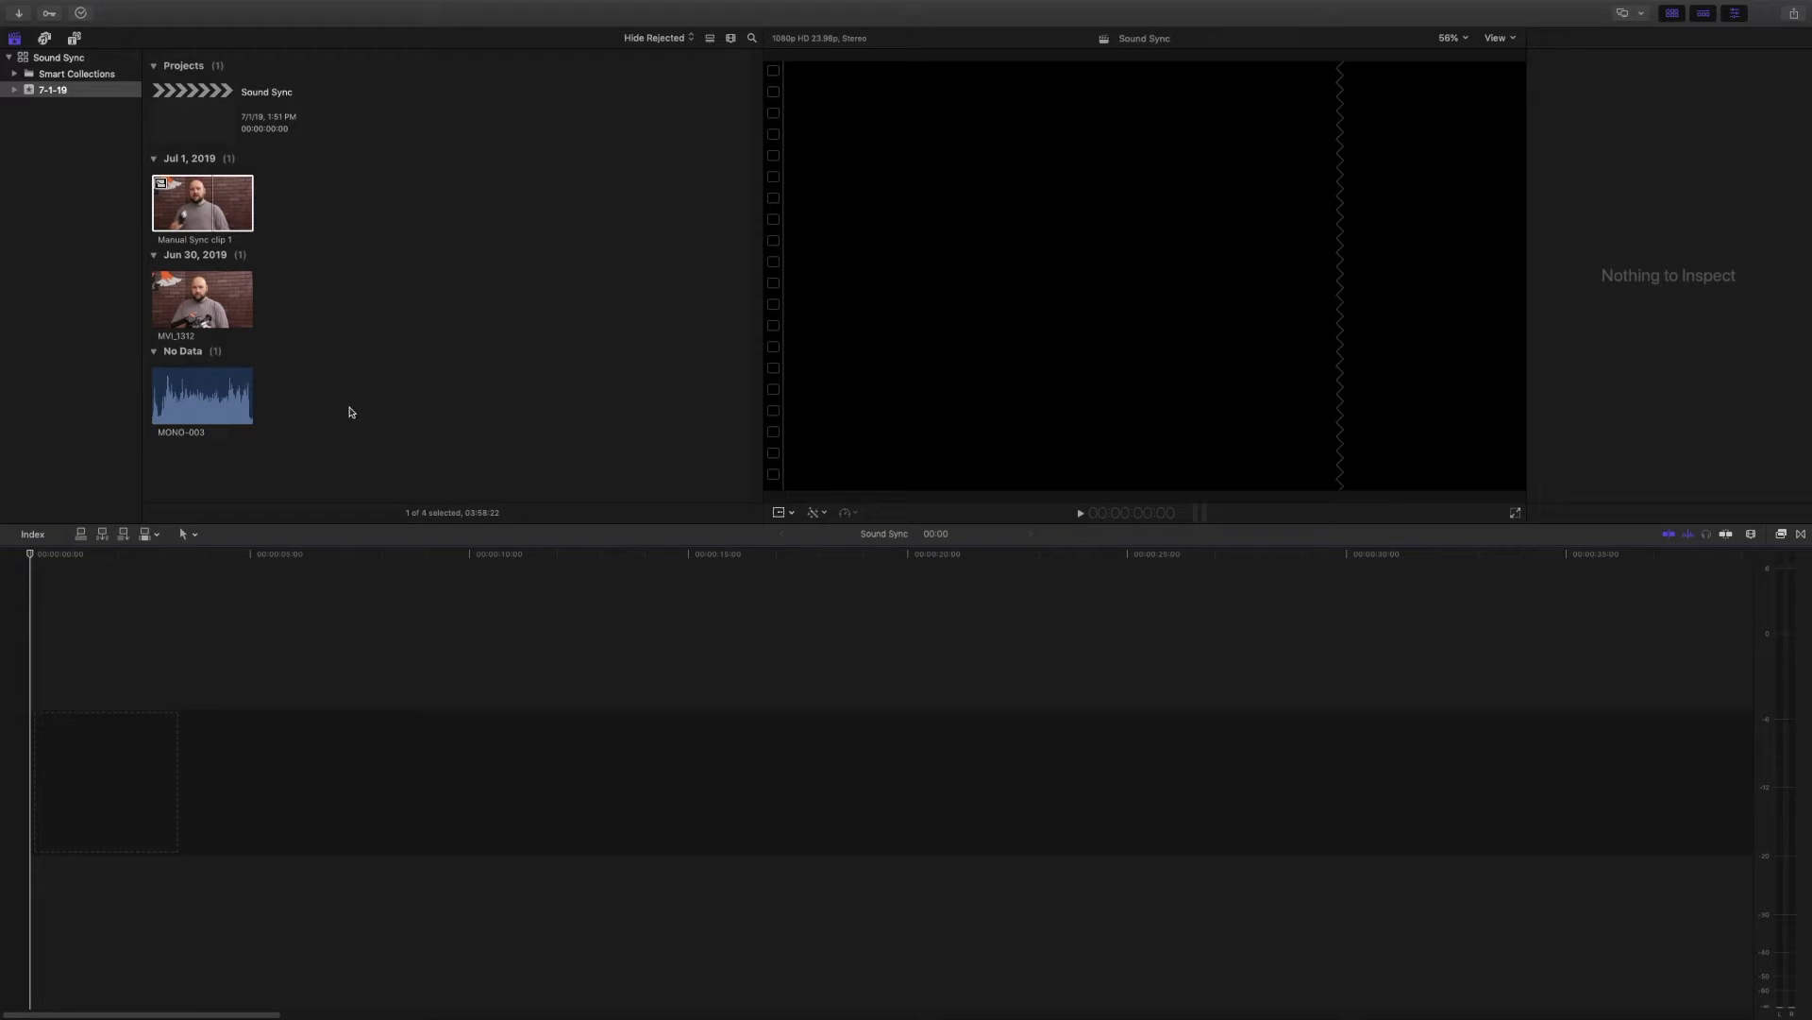
pyautogui.click(347, 408)
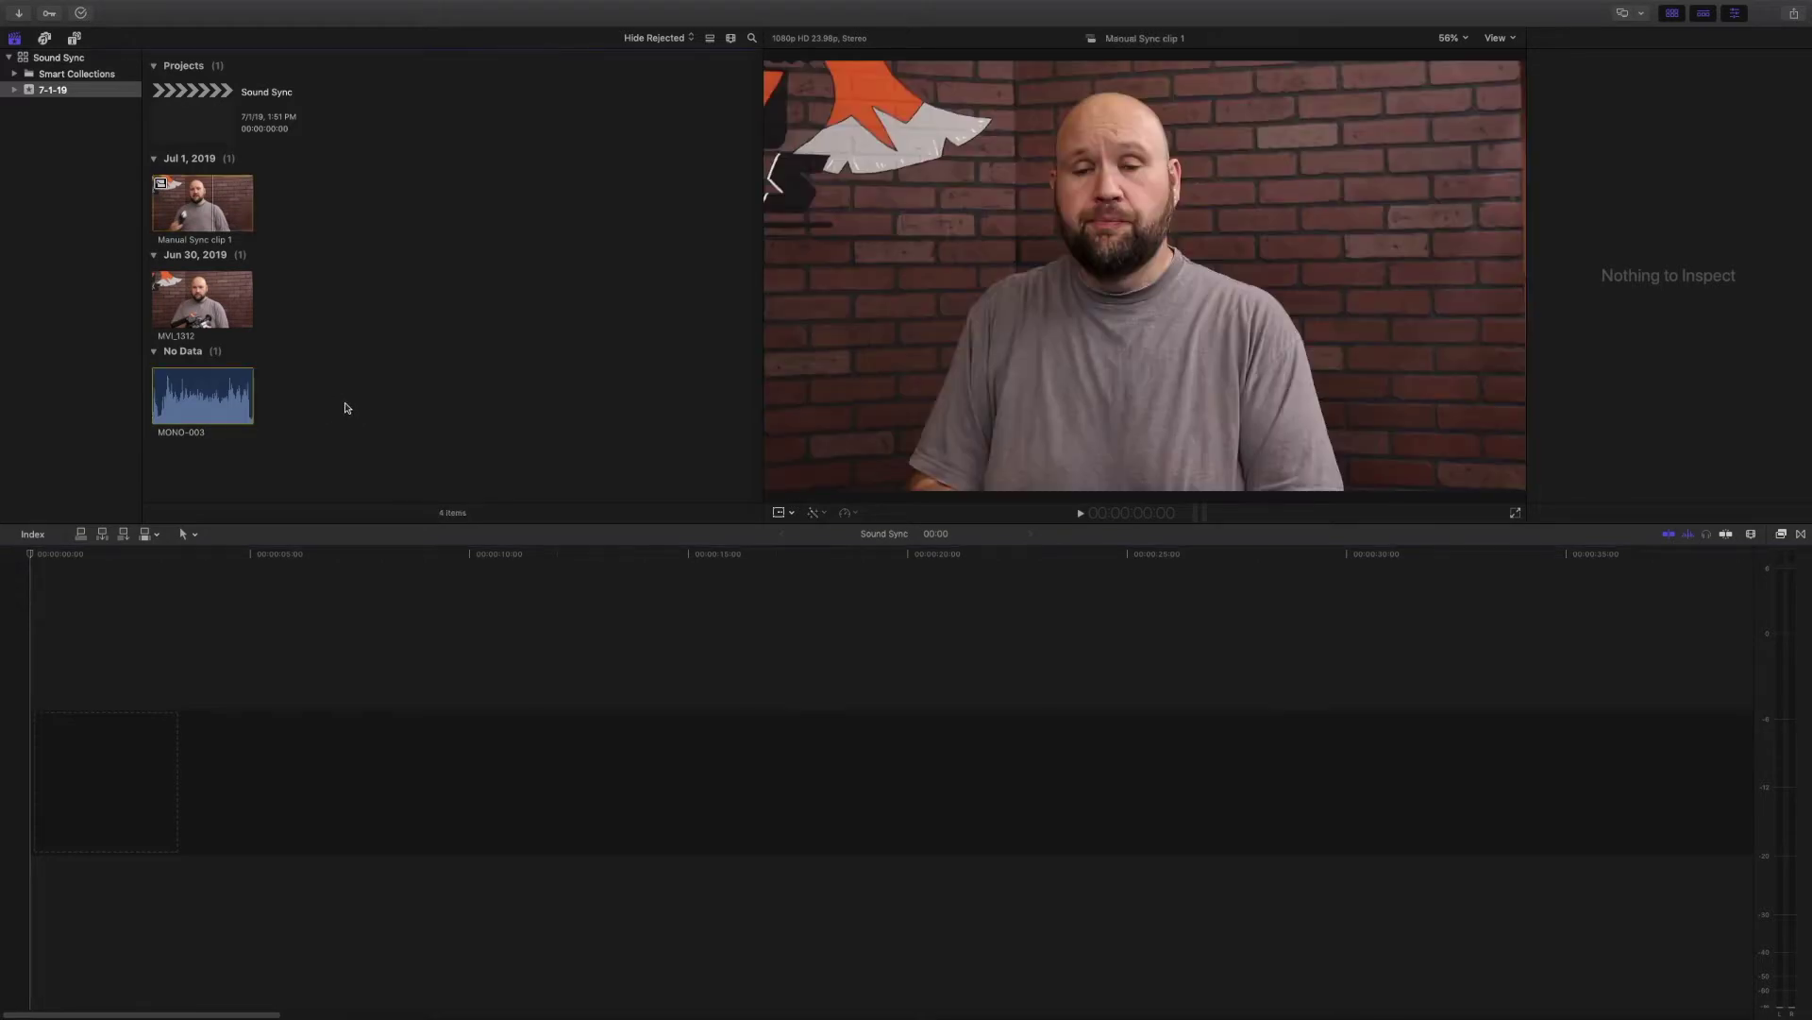
pyautogui.click(225, 298)
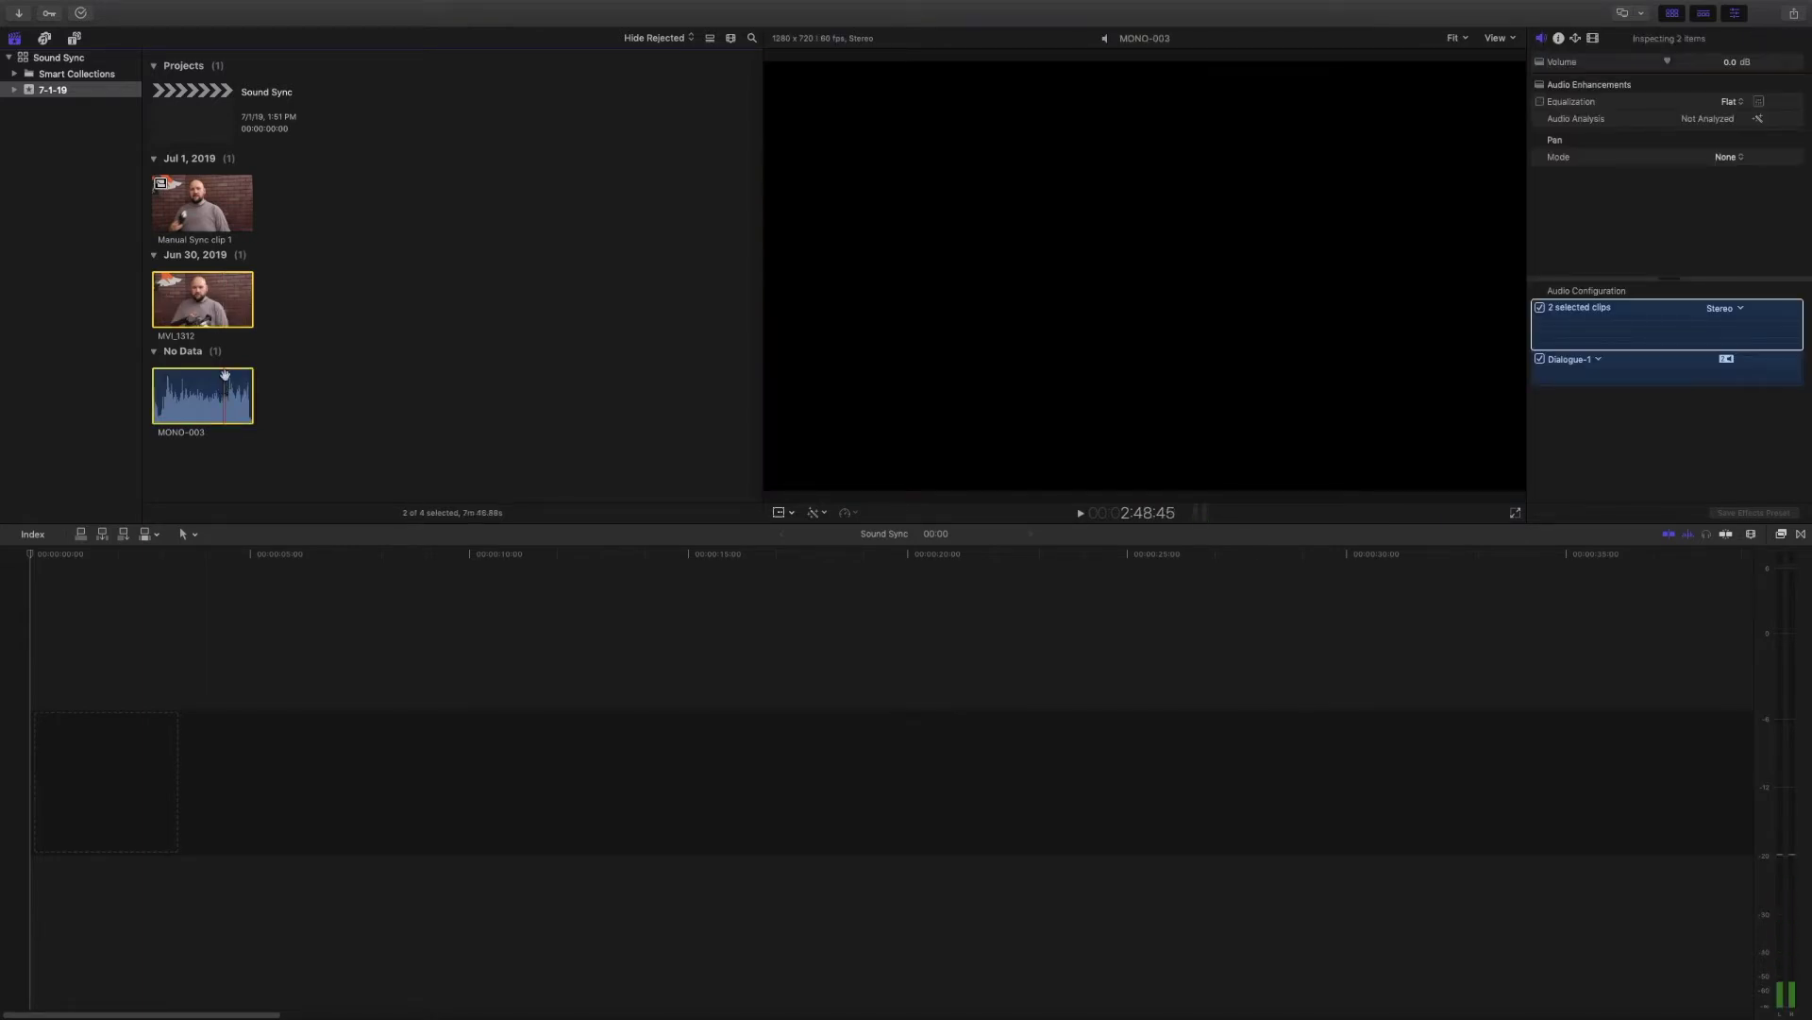
pyautogui.rightClick(216, 306)
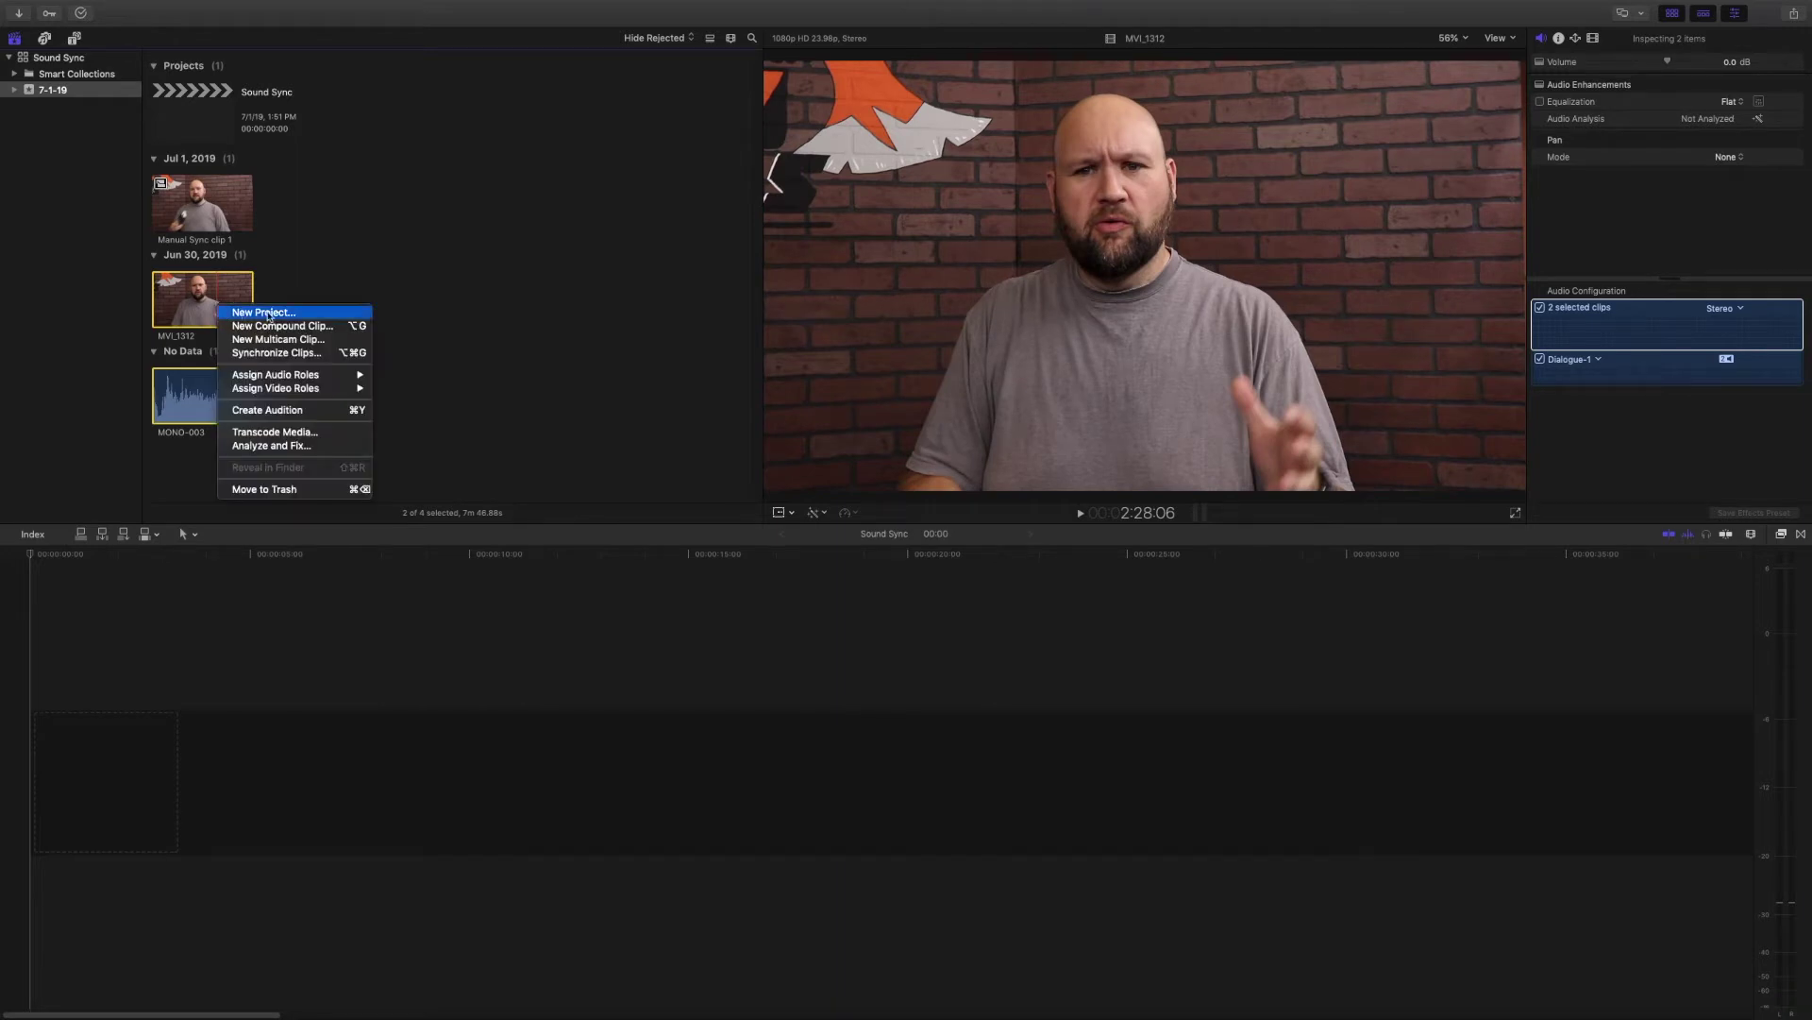
pyautogui.click(319, 354)
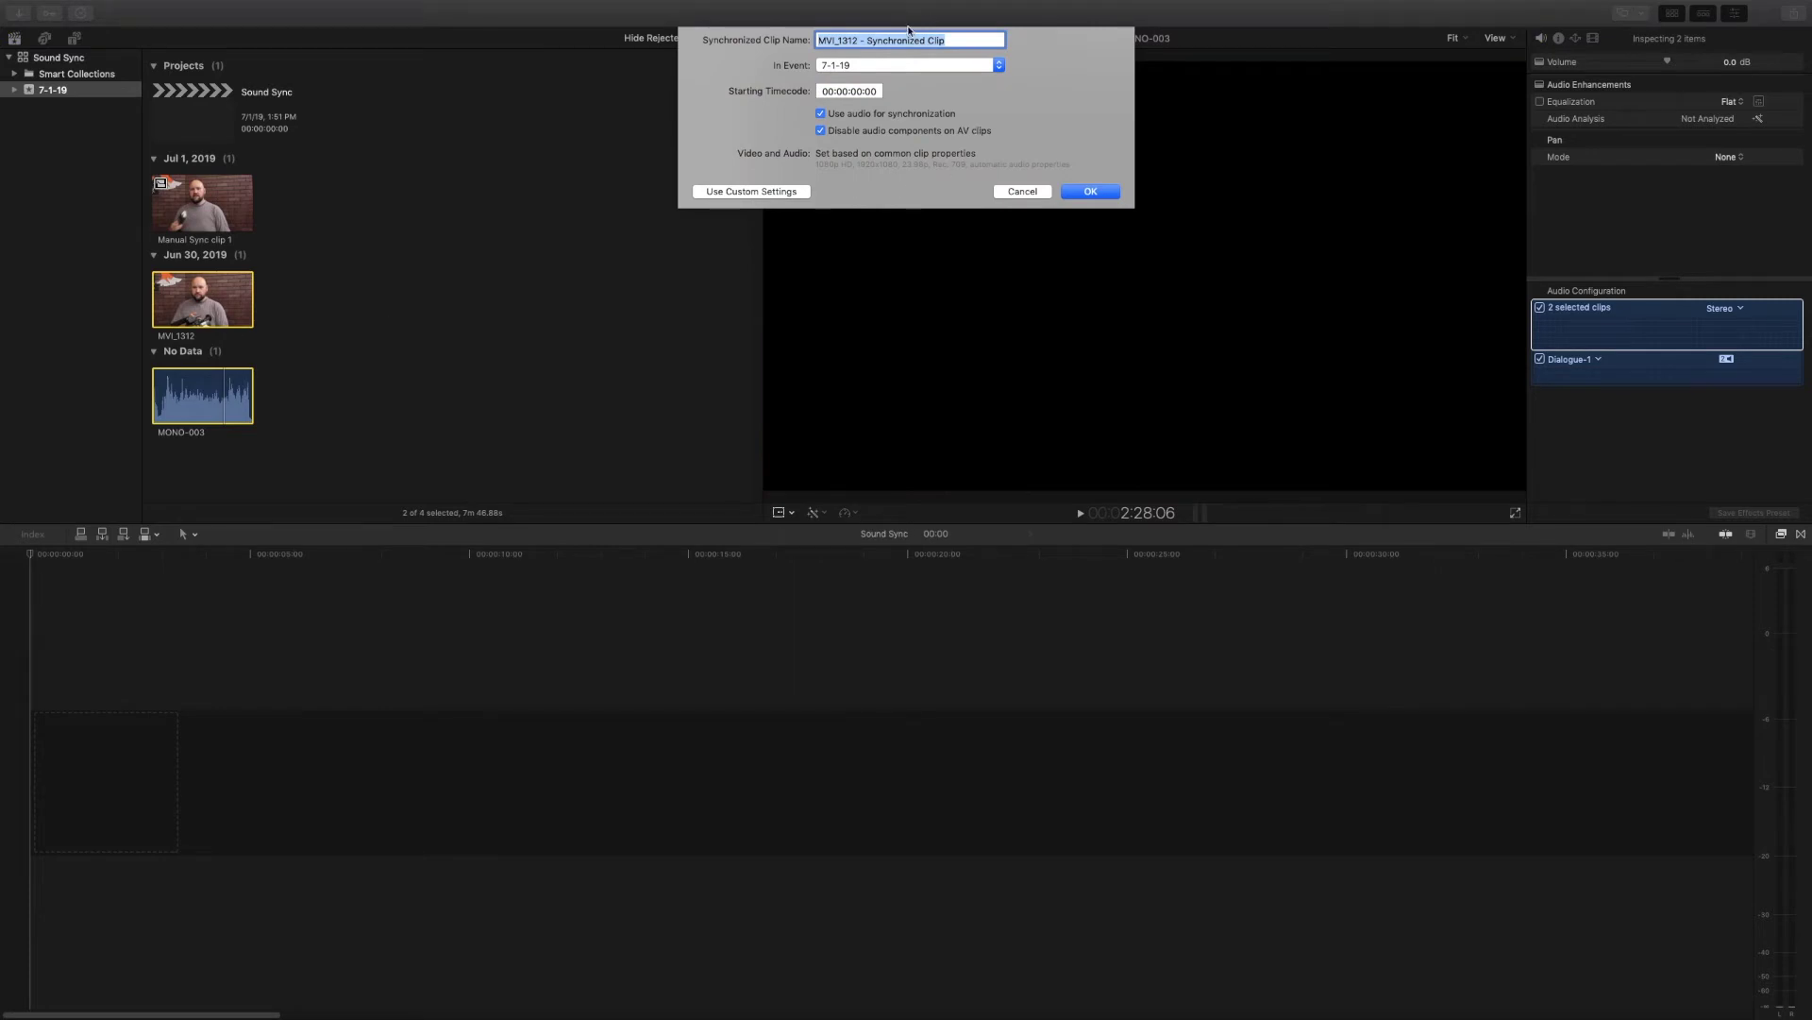
pyautogui.click(1091, 192)
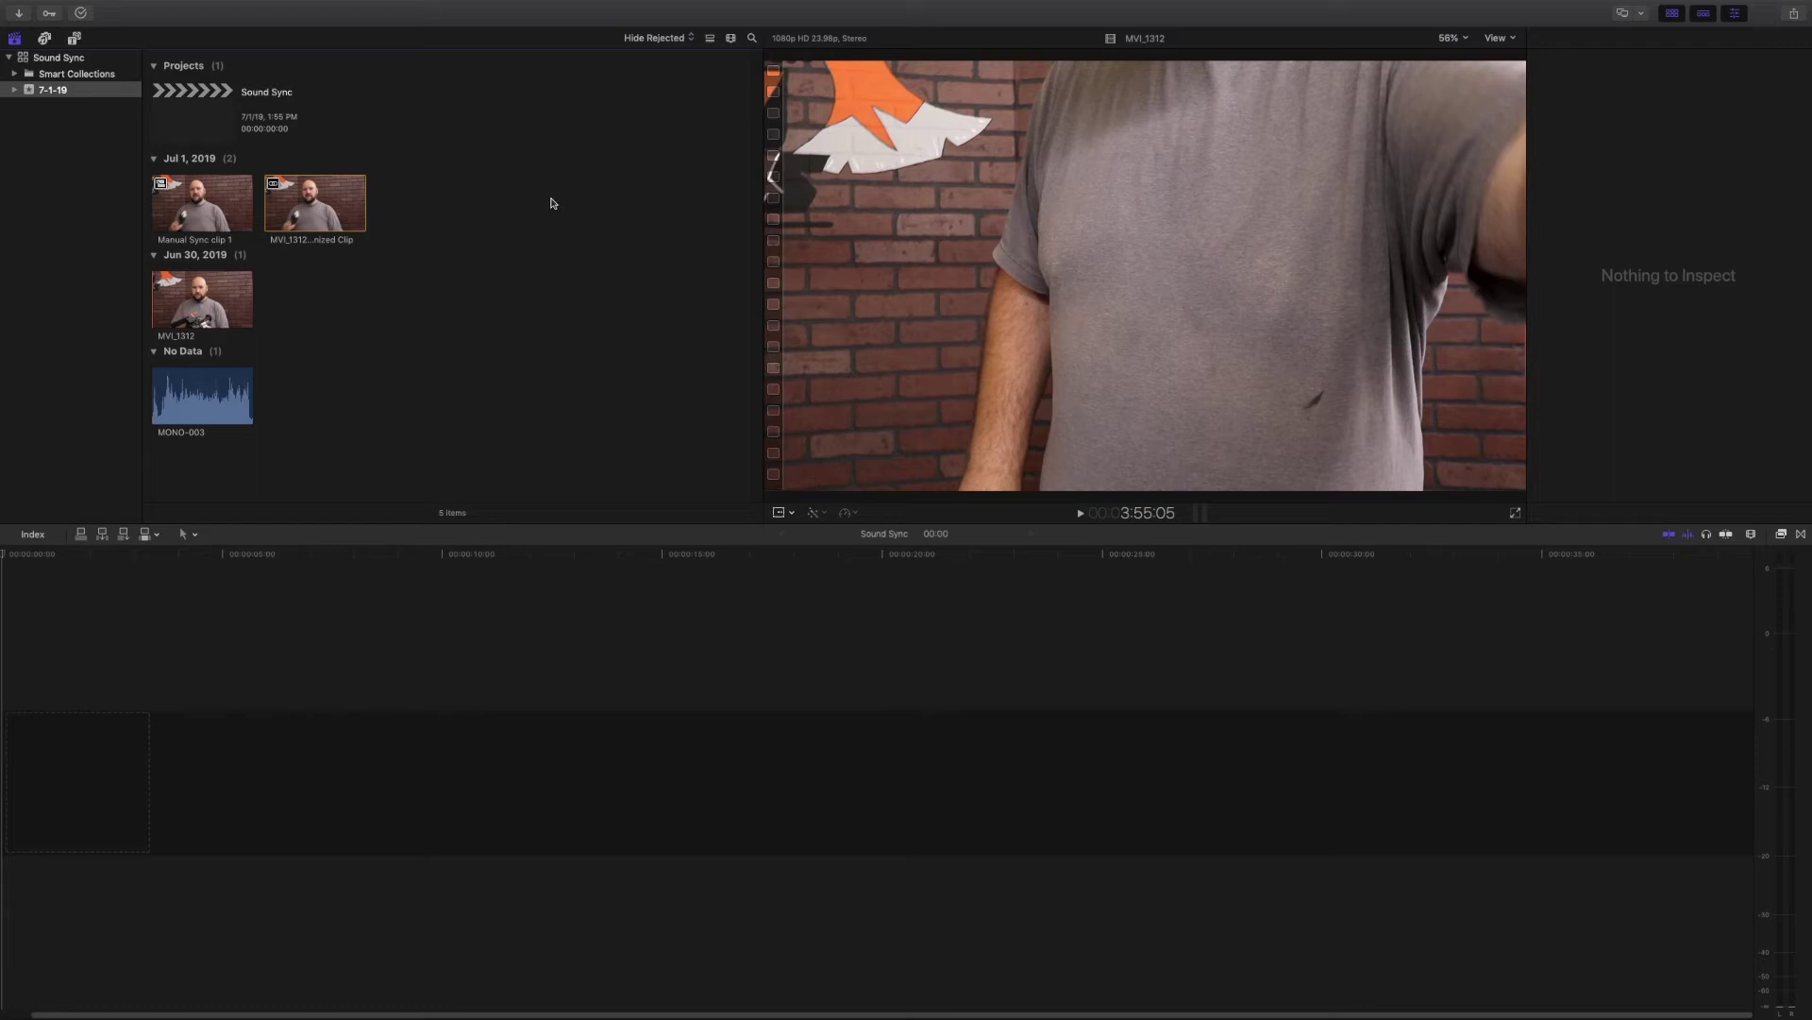
# Inside the MVI_1312 synchronized clip, lower the camera audio of MVI_1312 to silence and play back a few seconds to check the sound.
pyautogui.doubleClick(321, 205)
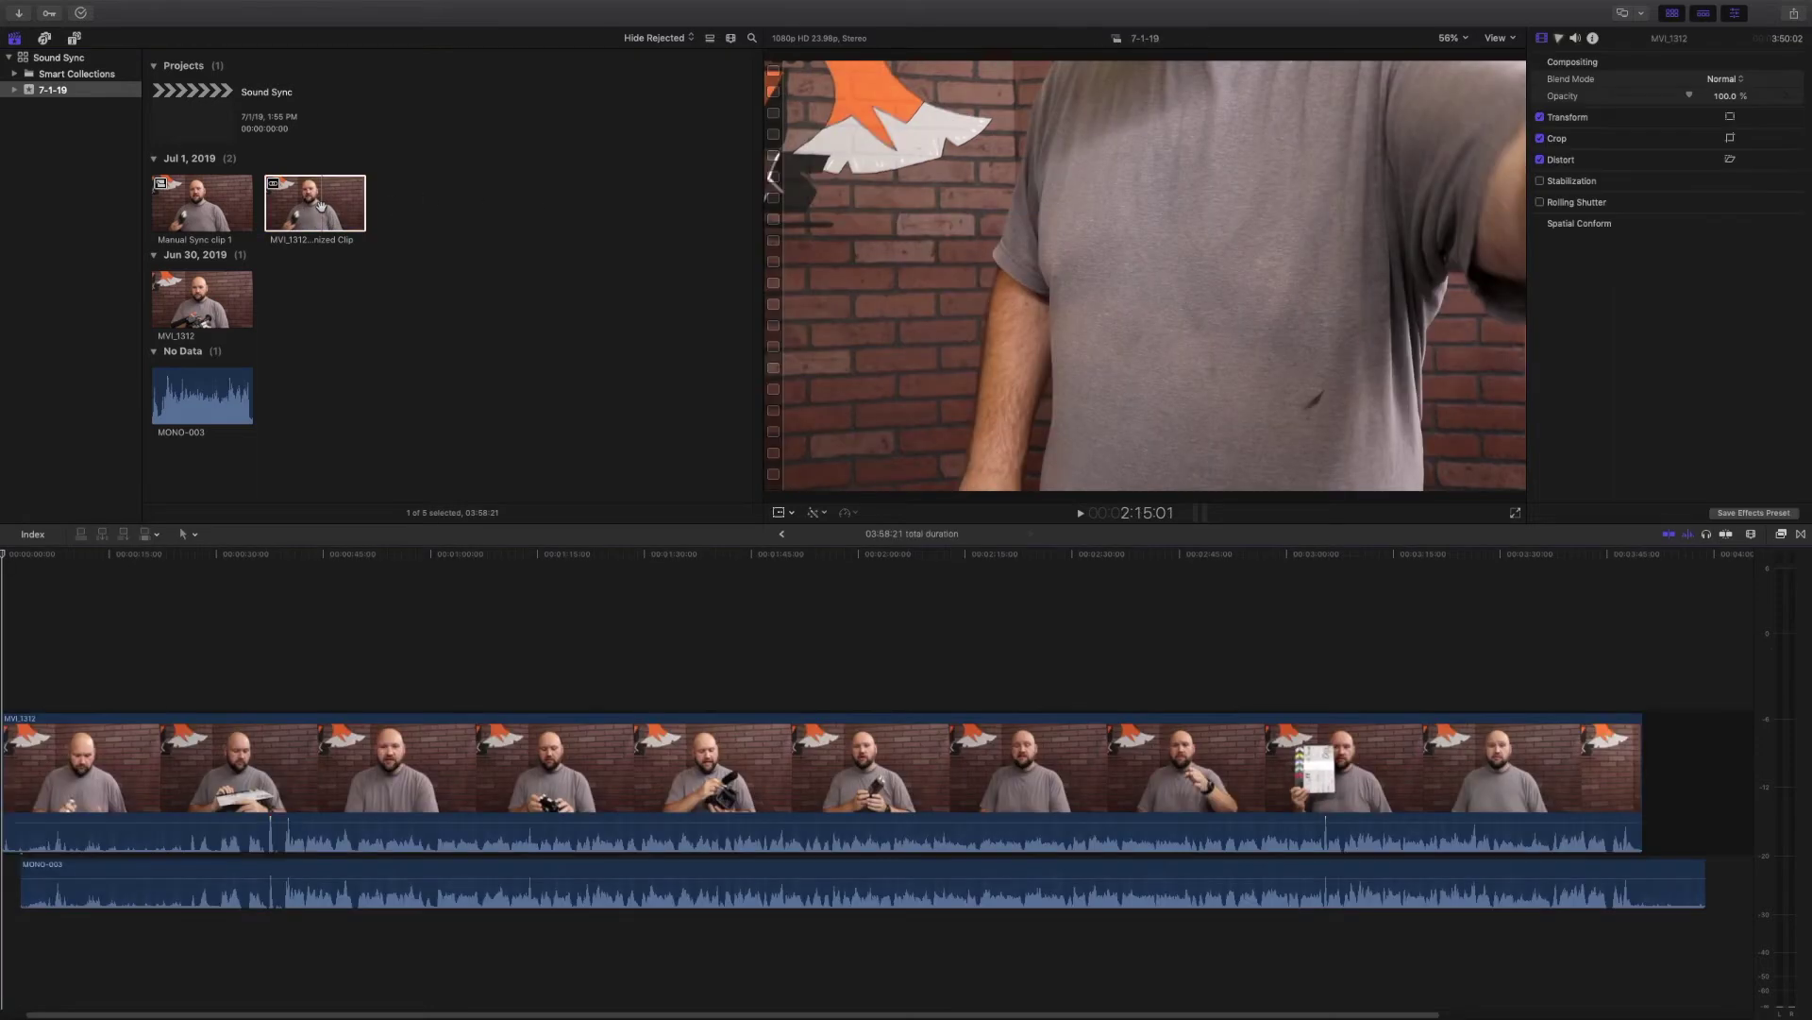
pyautogui.rightClick(798, 808)
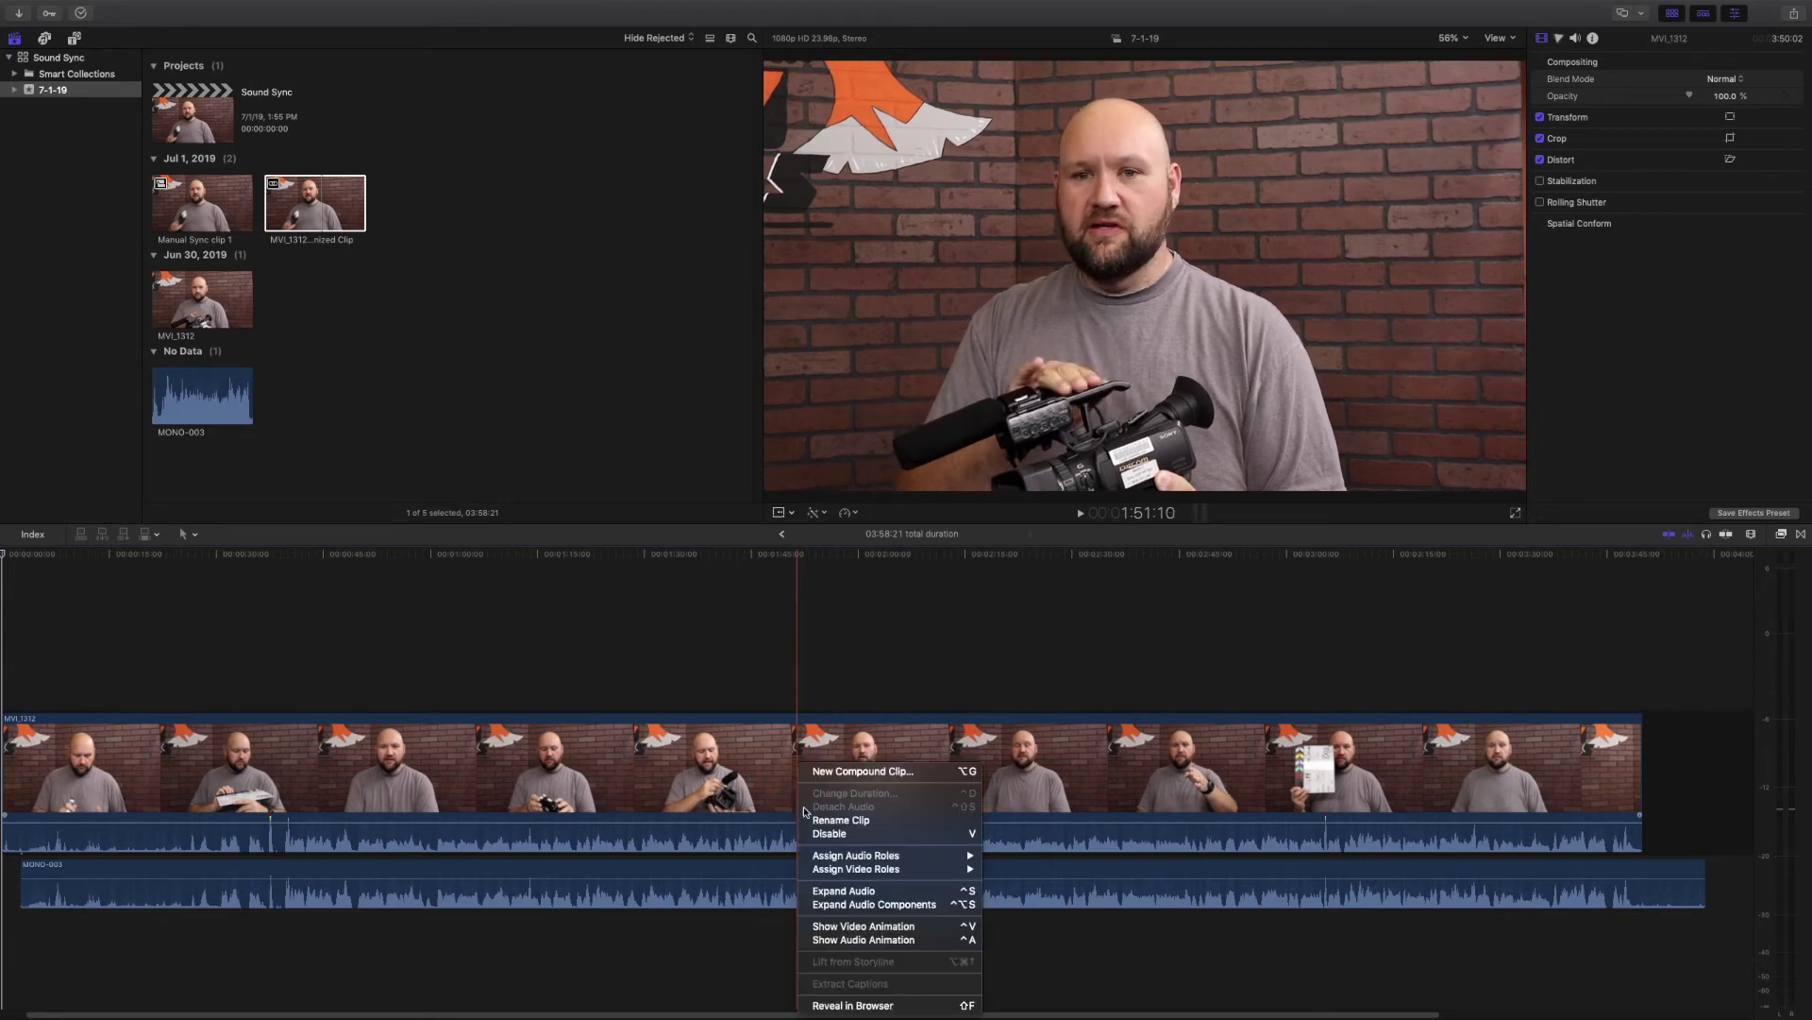
pyautogui.click(745, 782)
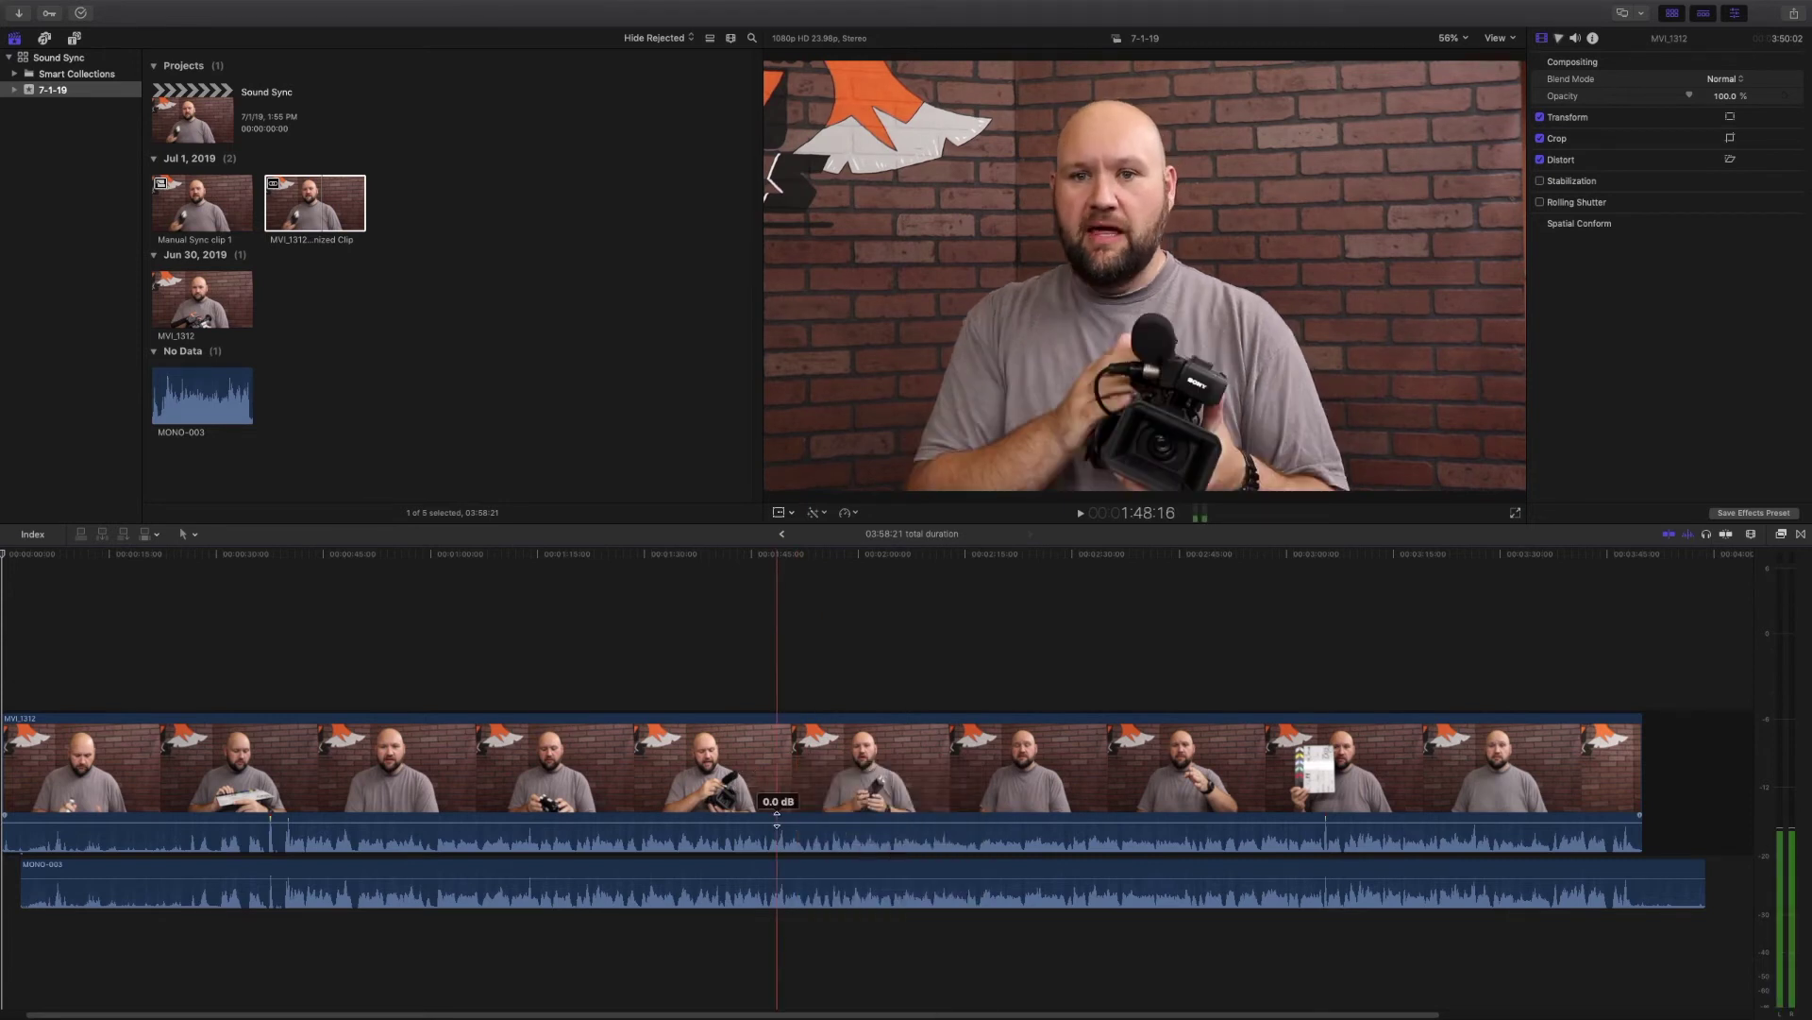
pyautogui.moveTo(777, 823); pyautogui.dragTo(789, 890)
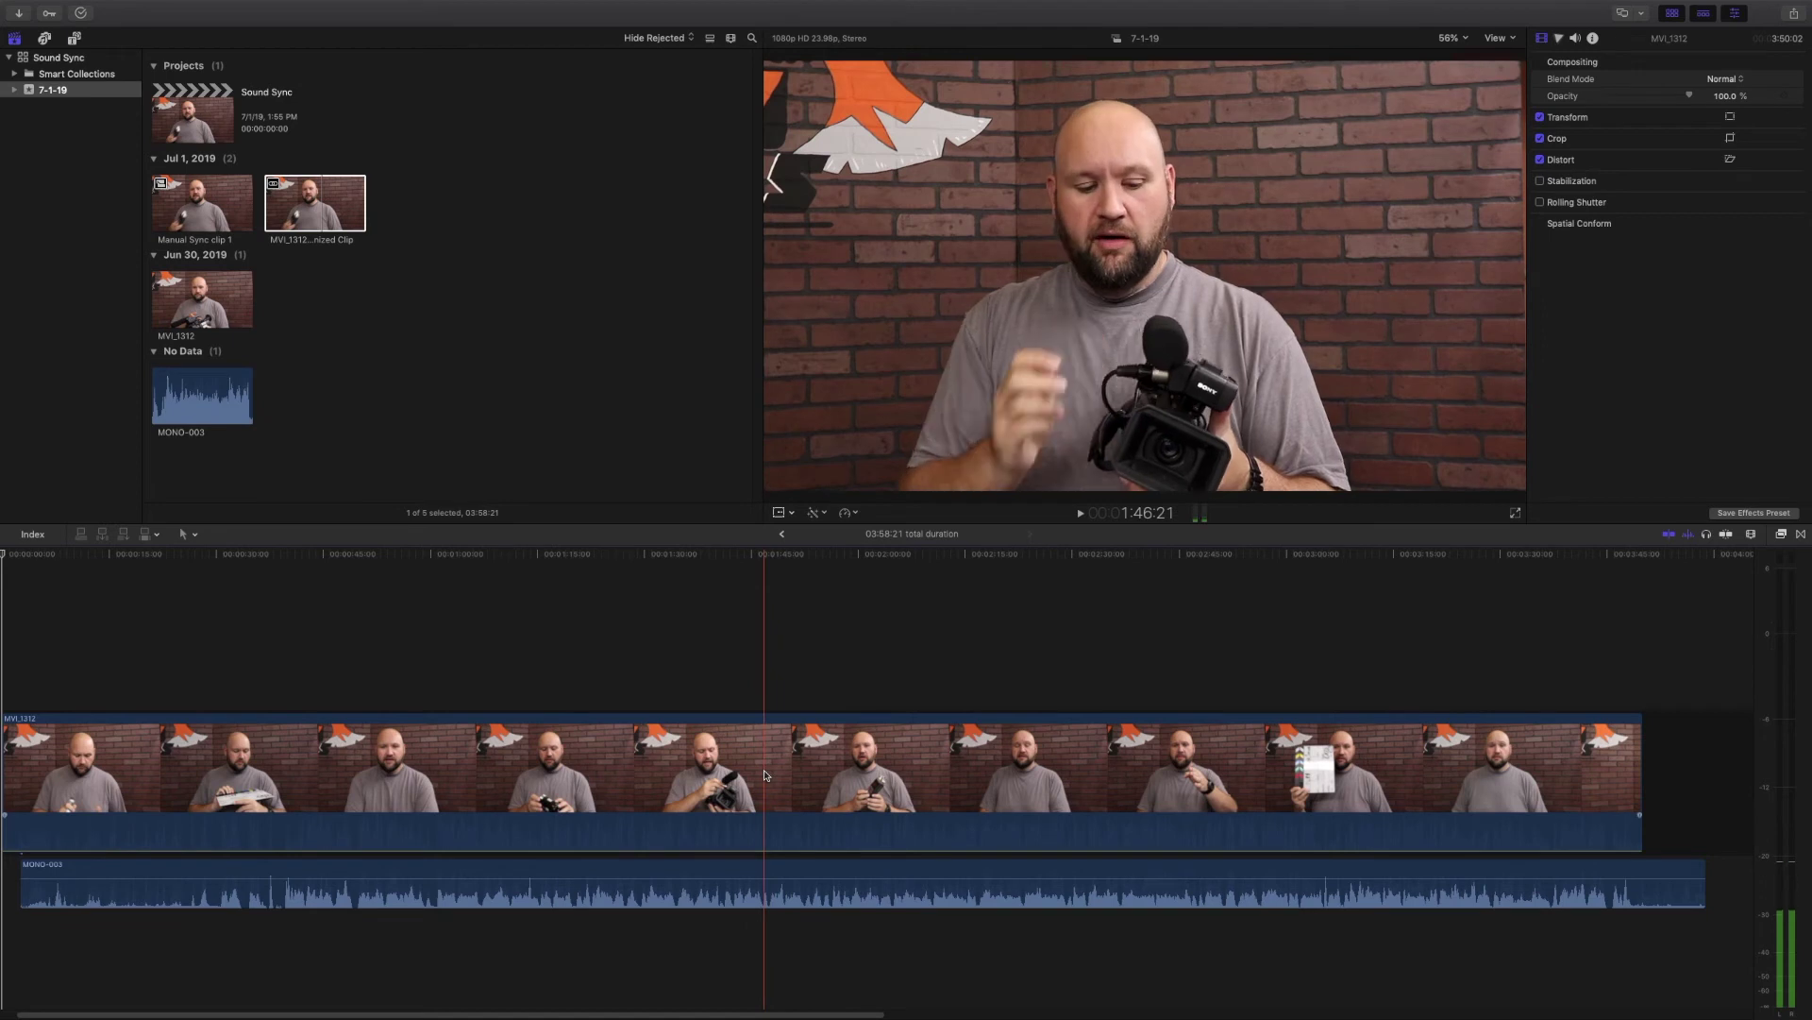
pyautogui.press('space')
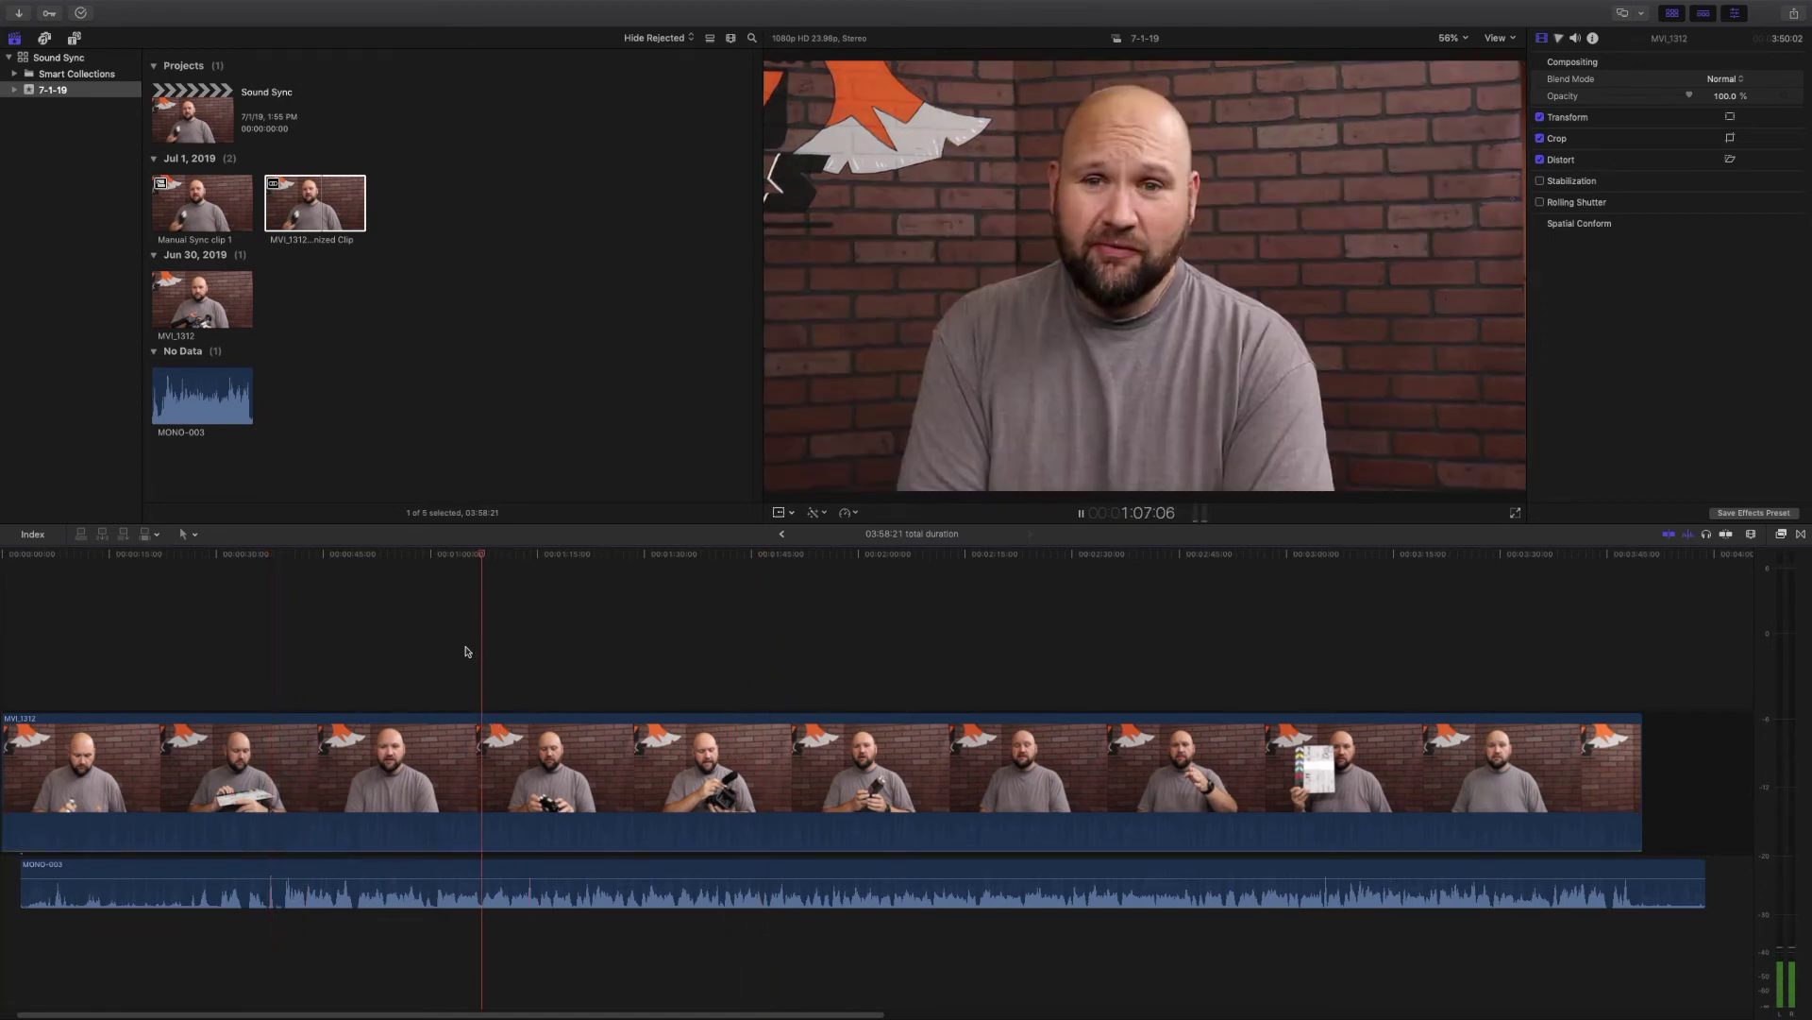
pyautogui.press('space')
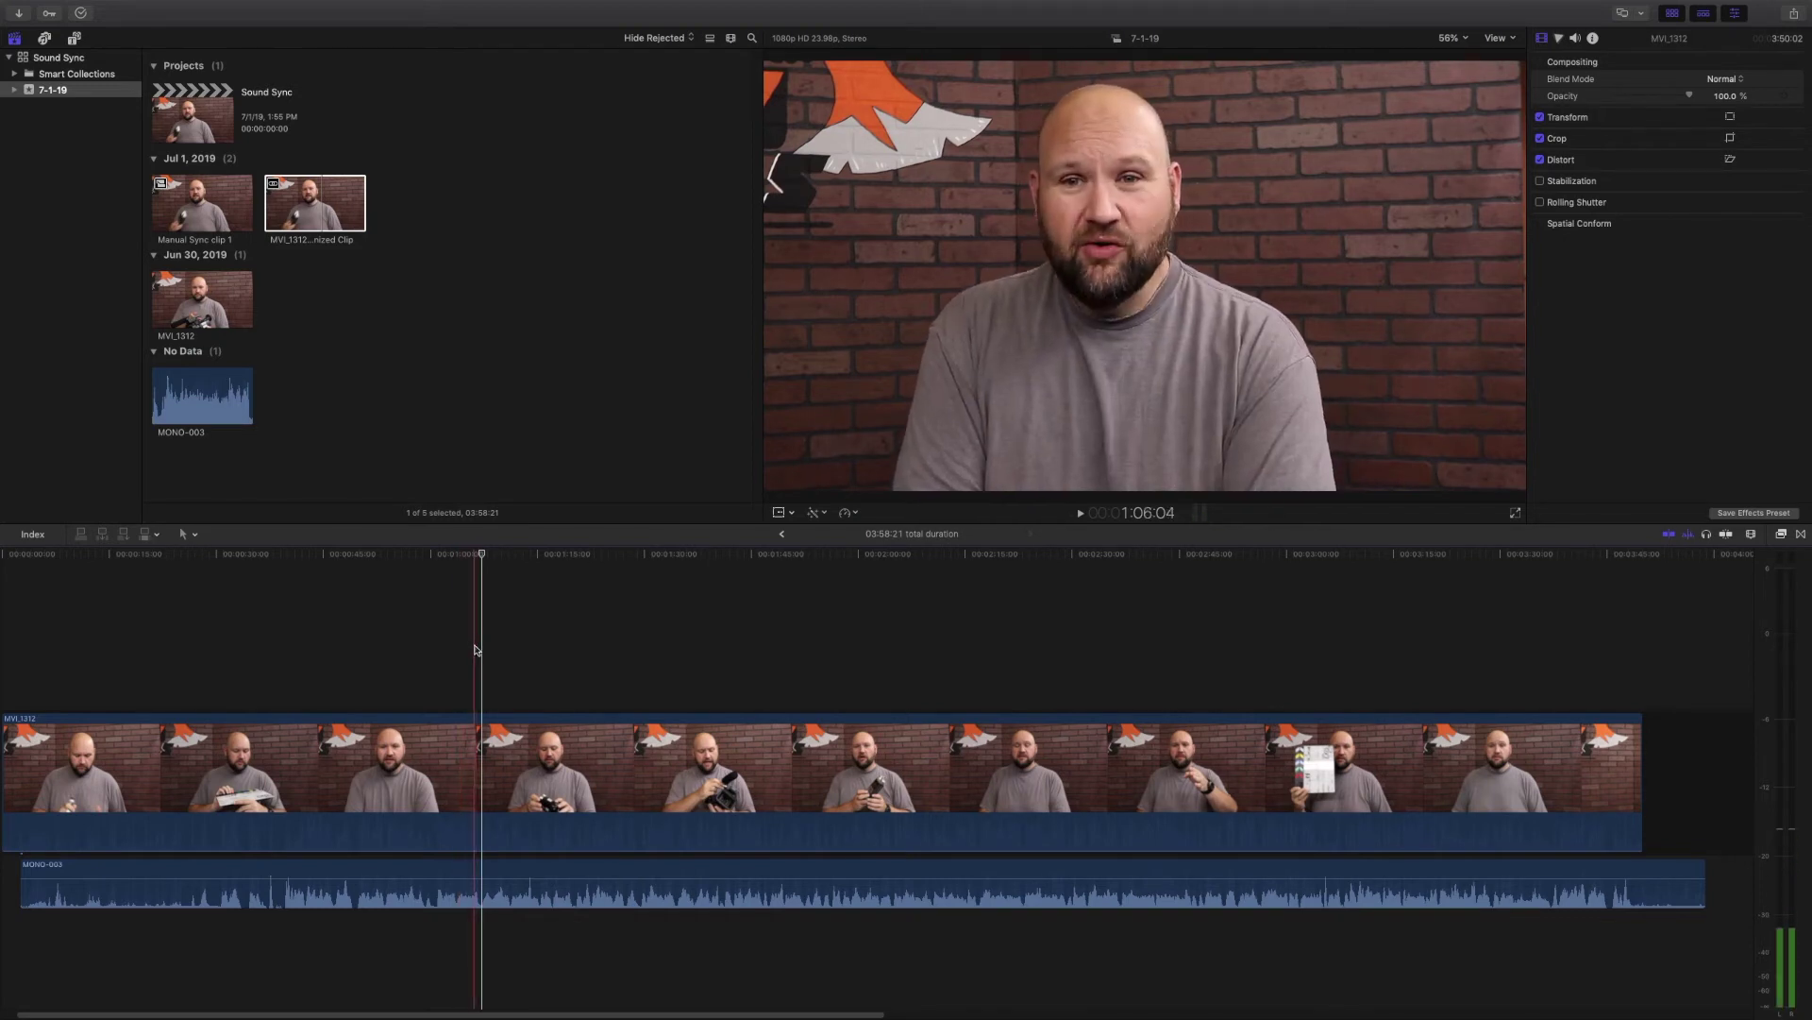
# Add the MVI_1312 synchronized clip to the Sound Sync project timeline, then look at its component clips and return to the project.
pyautogui.click(783, 535)
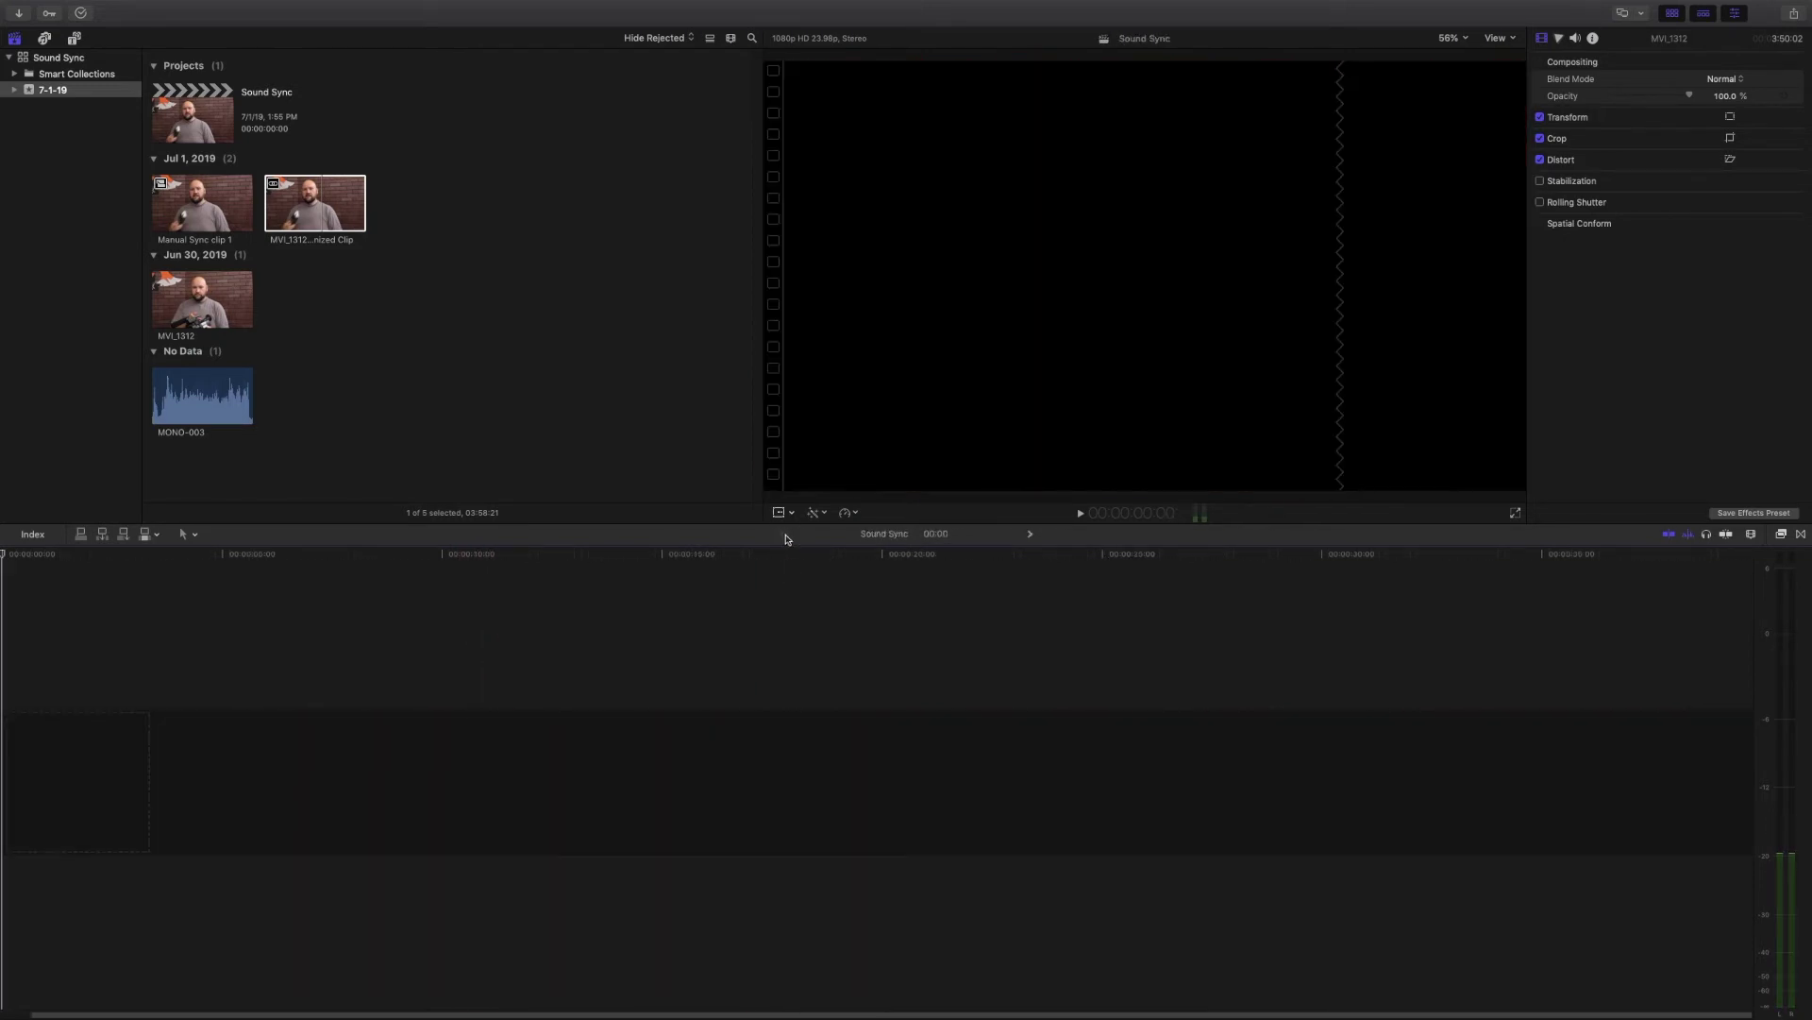
pyautogui.moveTo(345, 216); pyautogui.dragTo(378, 698)
pyautogui.doubleClick(579, 756)
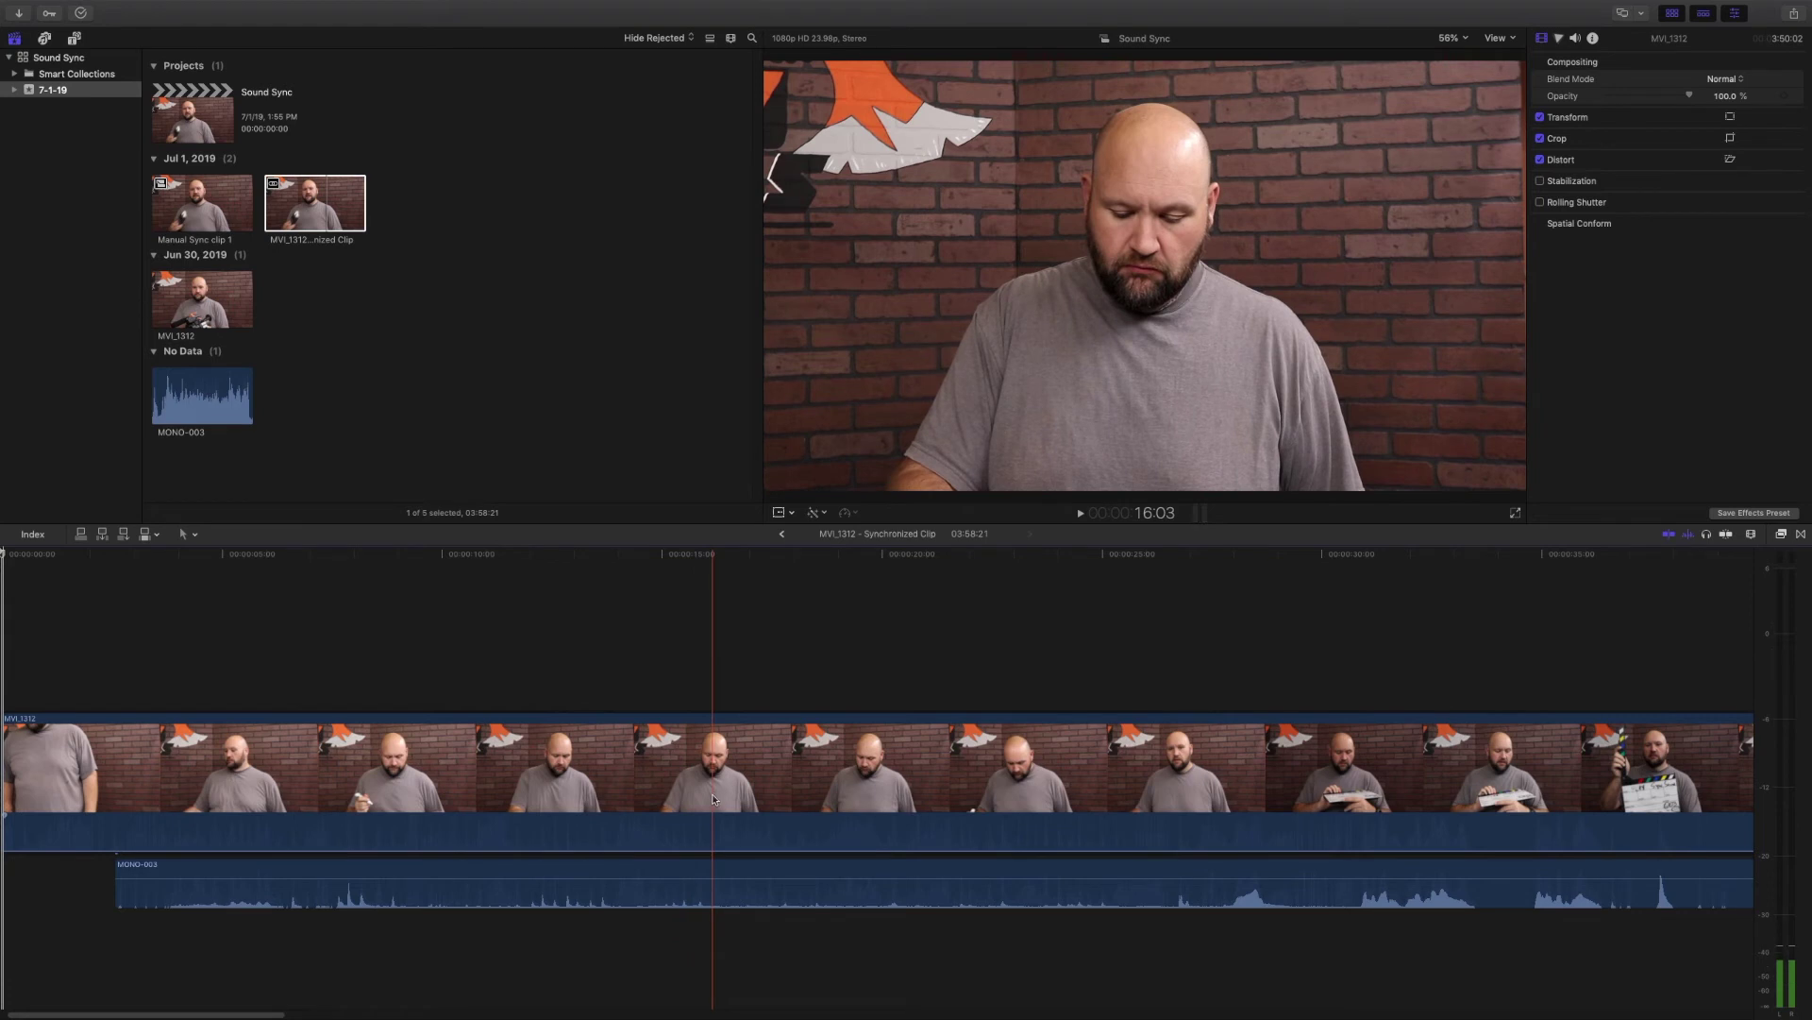
pyautogui.click(781, 535)
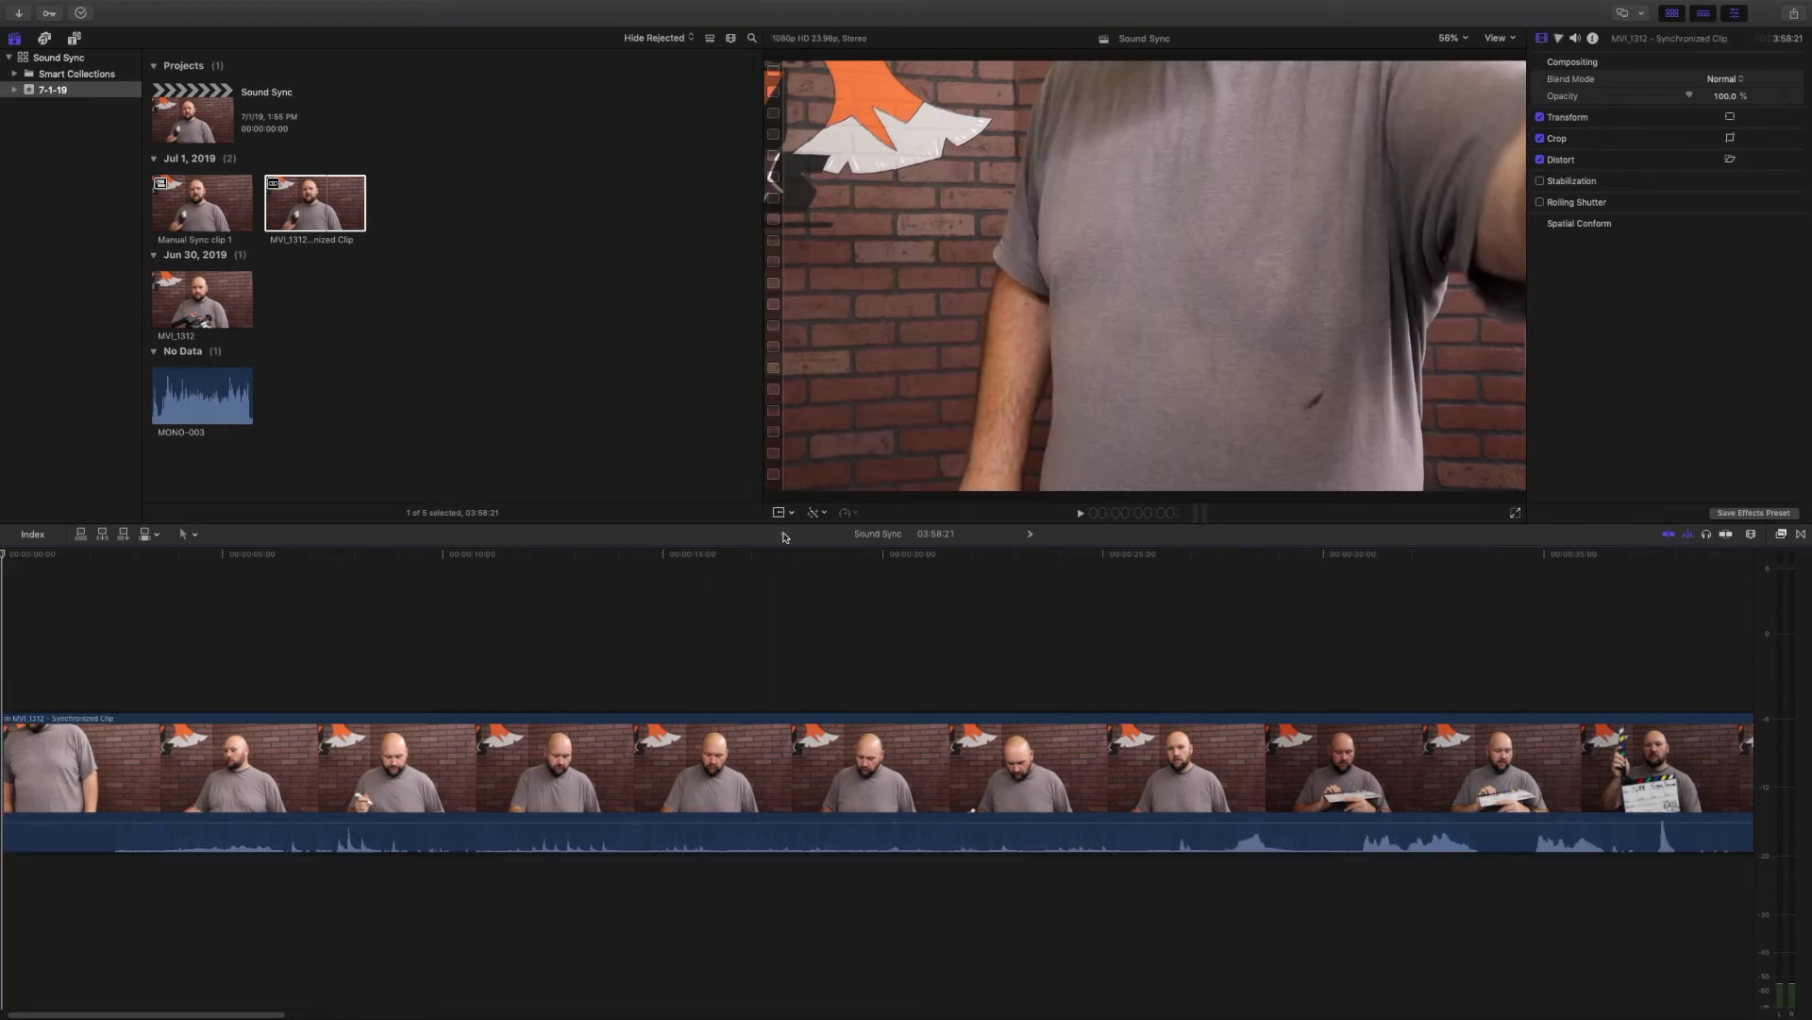